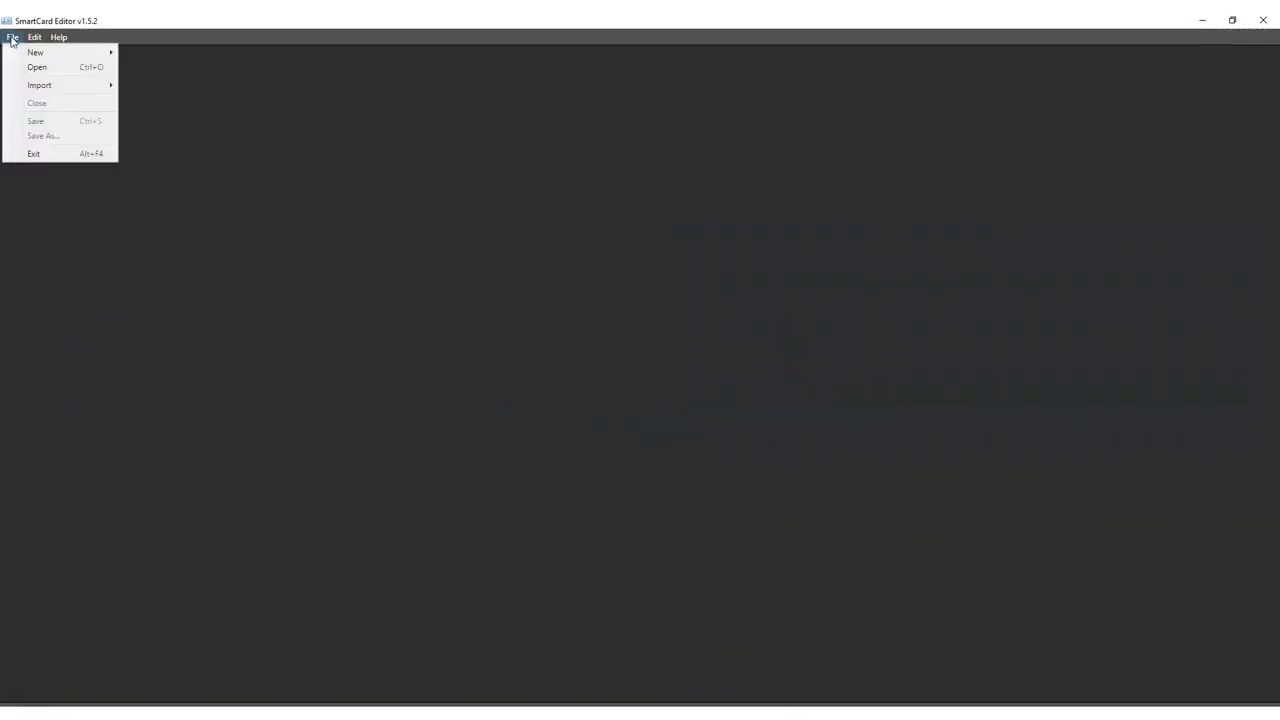
Step: Create a new untitled Mifare Classic (1K) card layout from the File menu
{"action": "mouse_move", "coordinate": [37, 57]}
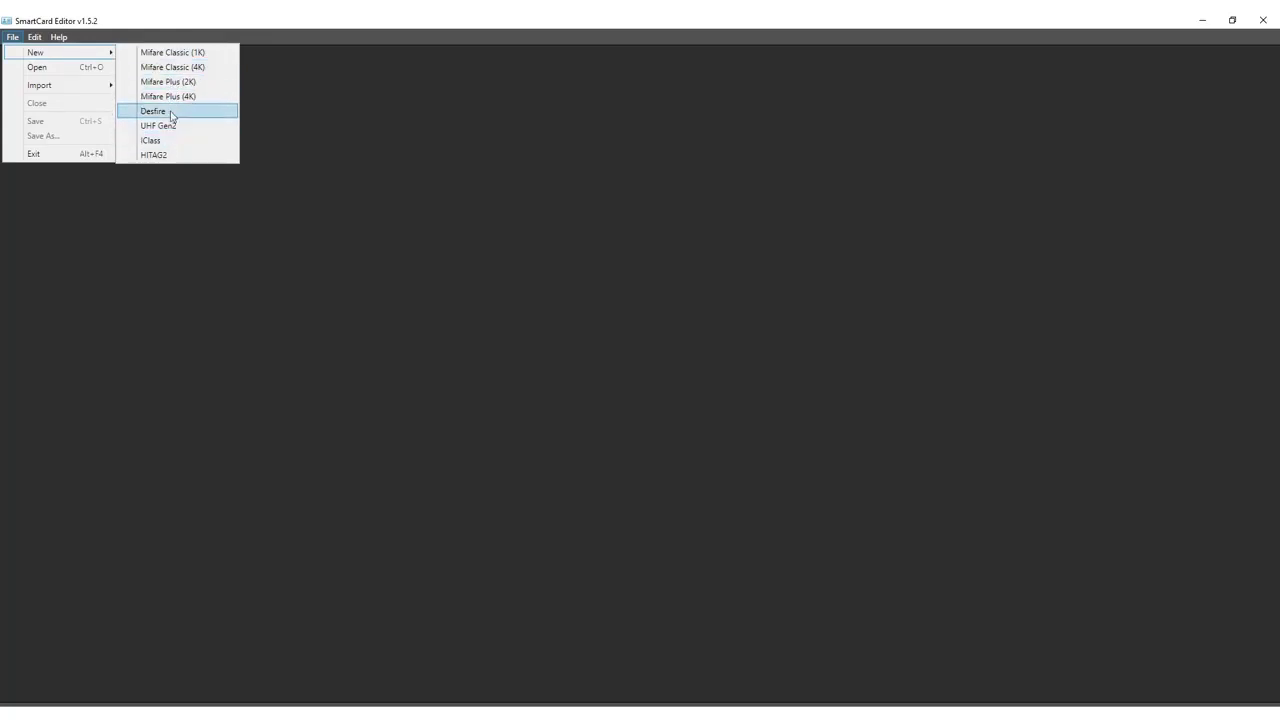
{"action": "left_click", "coordinate": [178, 52]}
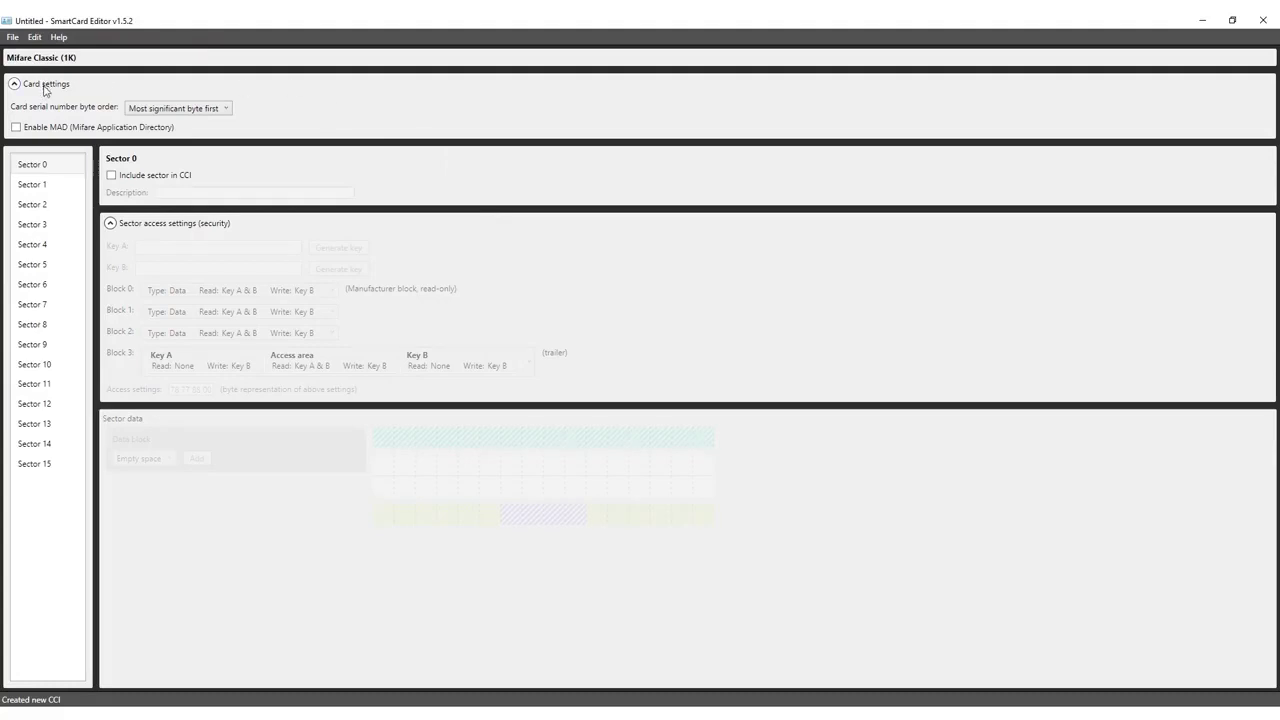
{"action": "left_click", "coordinate": [171, 112]}
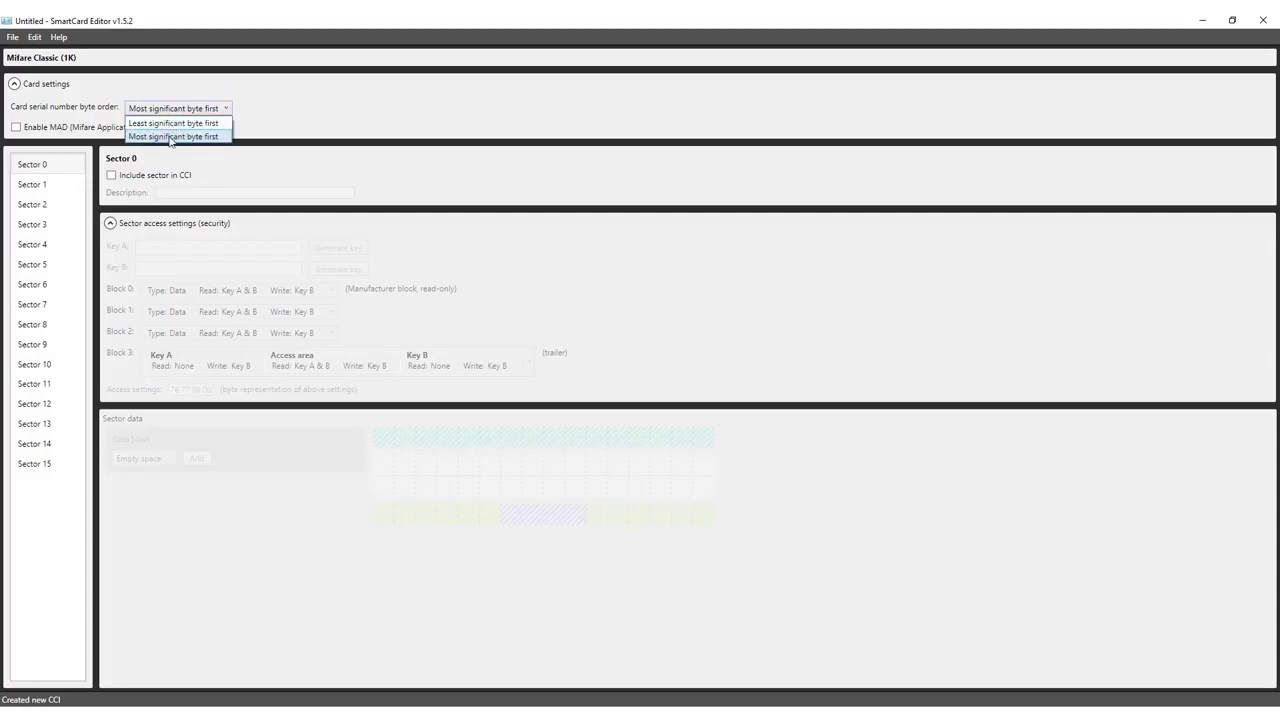
{"action": "left_click", "coordinate": [170, 138]}
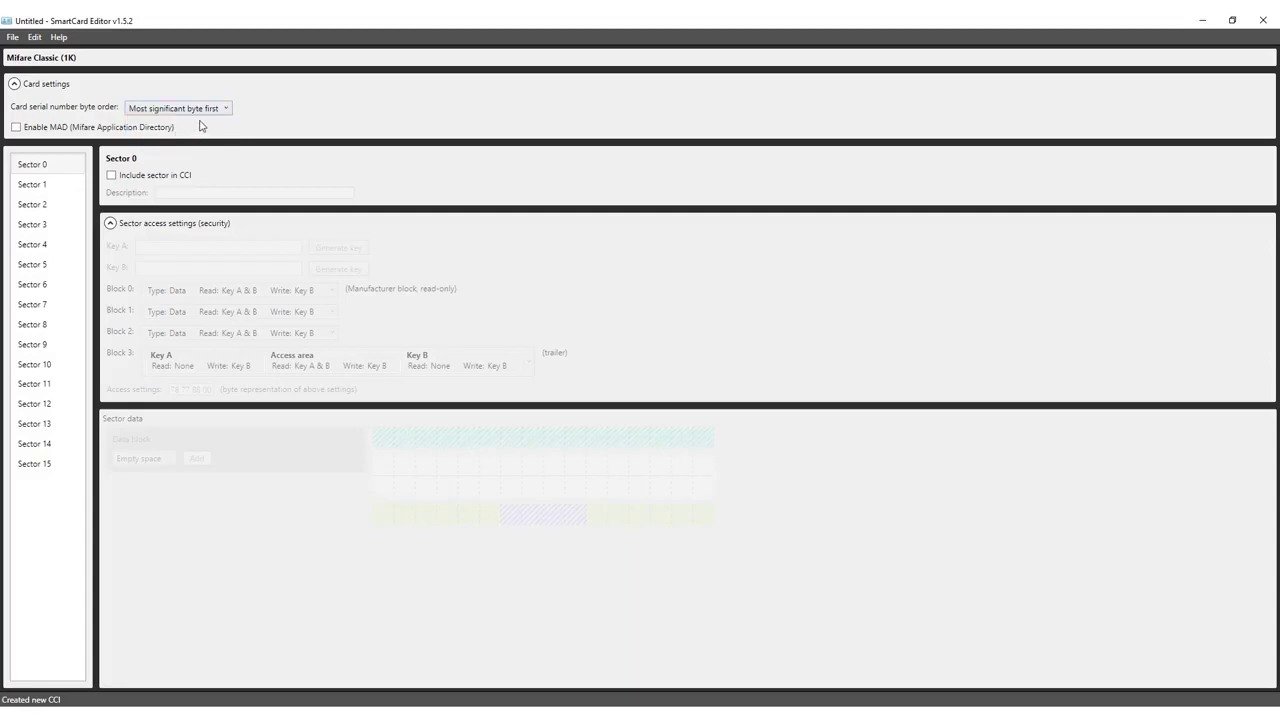
{"action": "left_click", "coordinate": [16, 127]}
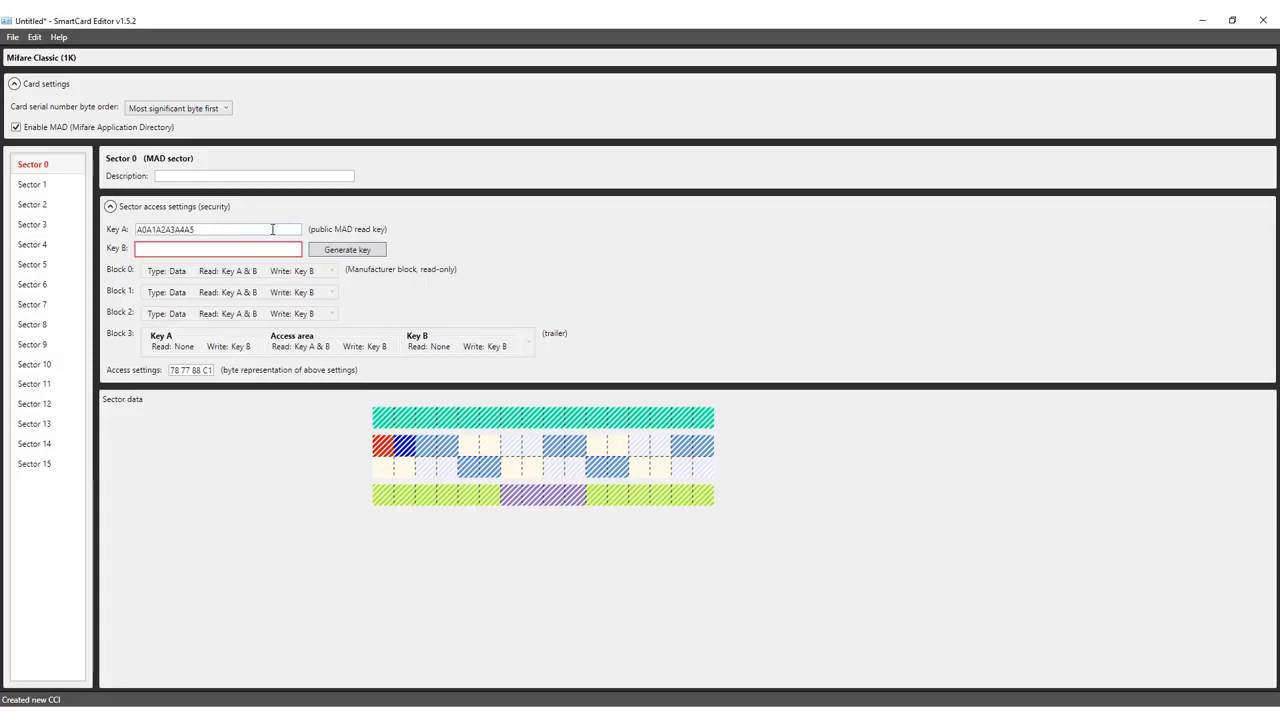
{"action": "left_click_drag", "start_coordinate": [205, 228], "coordinate": [123, 226]}
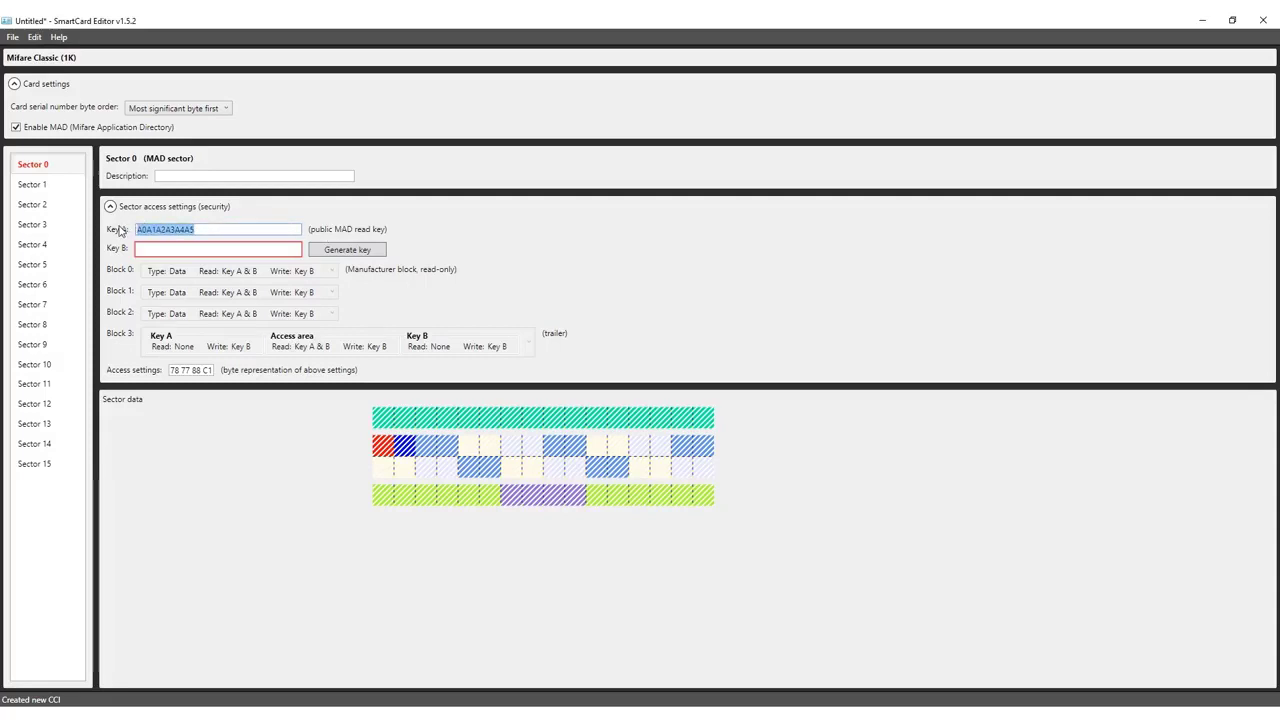
{"action": "left_click", "coordinate": [16, 128]}
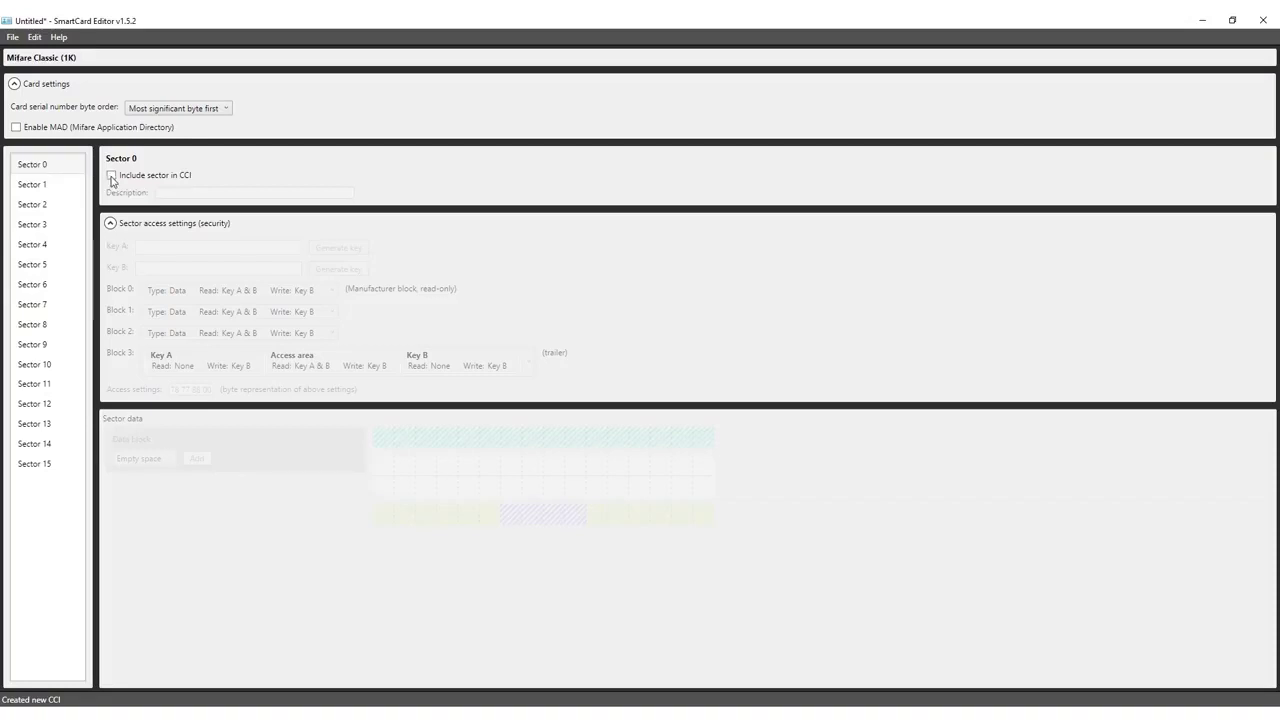
Step: Include Sector 0 in the CCI and describe it as 'Personal Information'
{"action": "left_click", "coordinate": [112, 176]}
{"action": "left_click", "coordinate": [177, 193]}
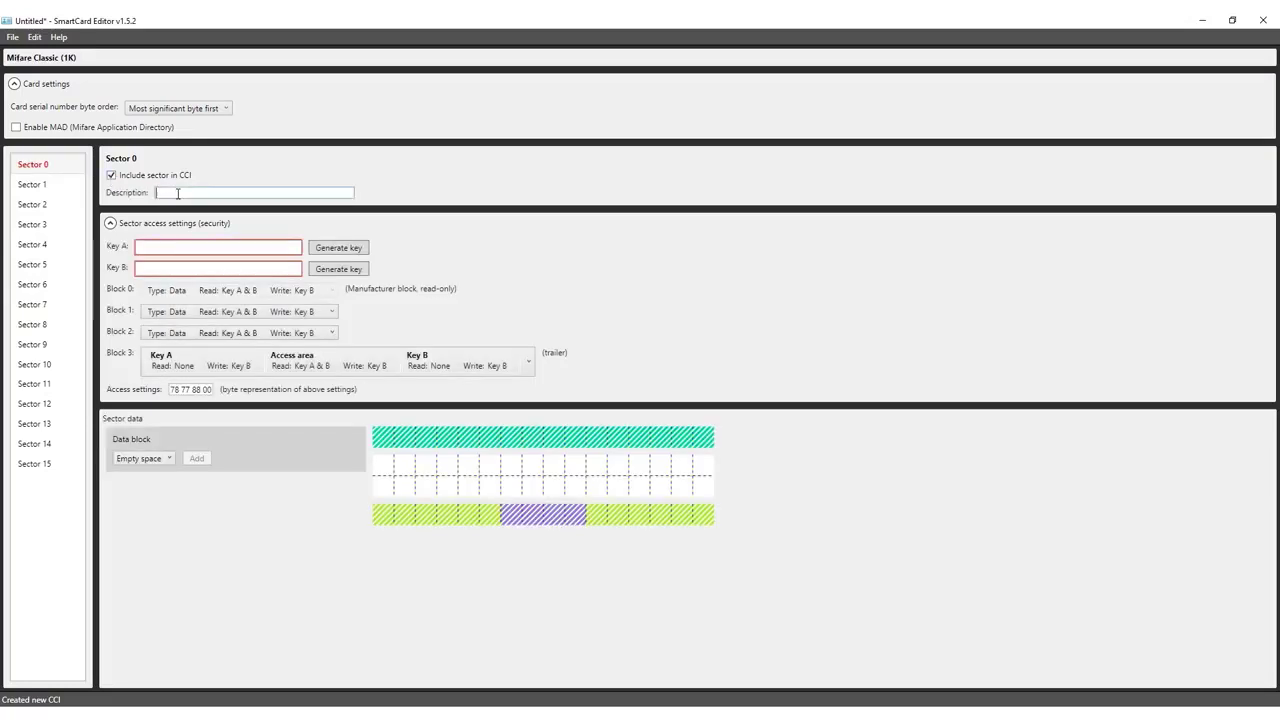
{"action": "type", "text": "Personal Information"}
{"action": "mouse_move", "coordinate": [458, 447]}
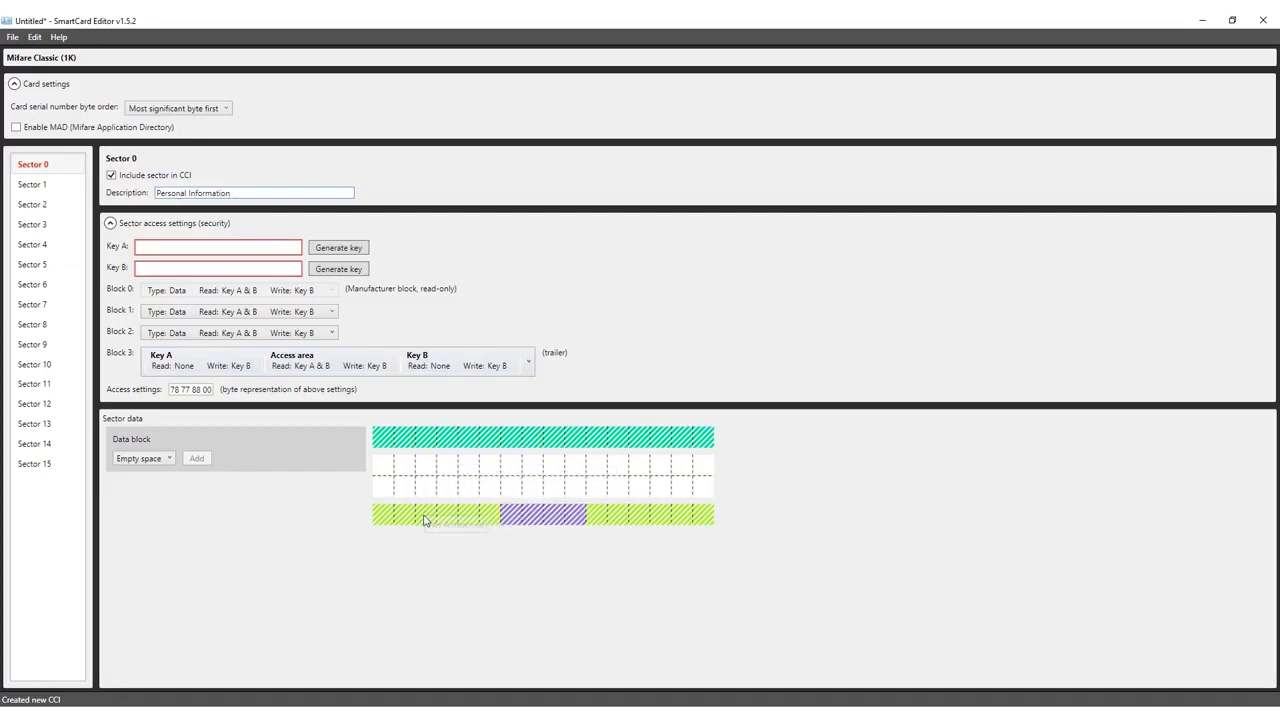
{"action": "mouse_move", "coordinate": [424, 520]}
{"action": "mouse_move", "coordinate": [622, 521]}
{"action": "mouse_move", "coordinate": [260, 249]}
Step: Generate random Key A and Key B values for Sector 0
{"action": "left_click", "coordinate": [340, 250]}
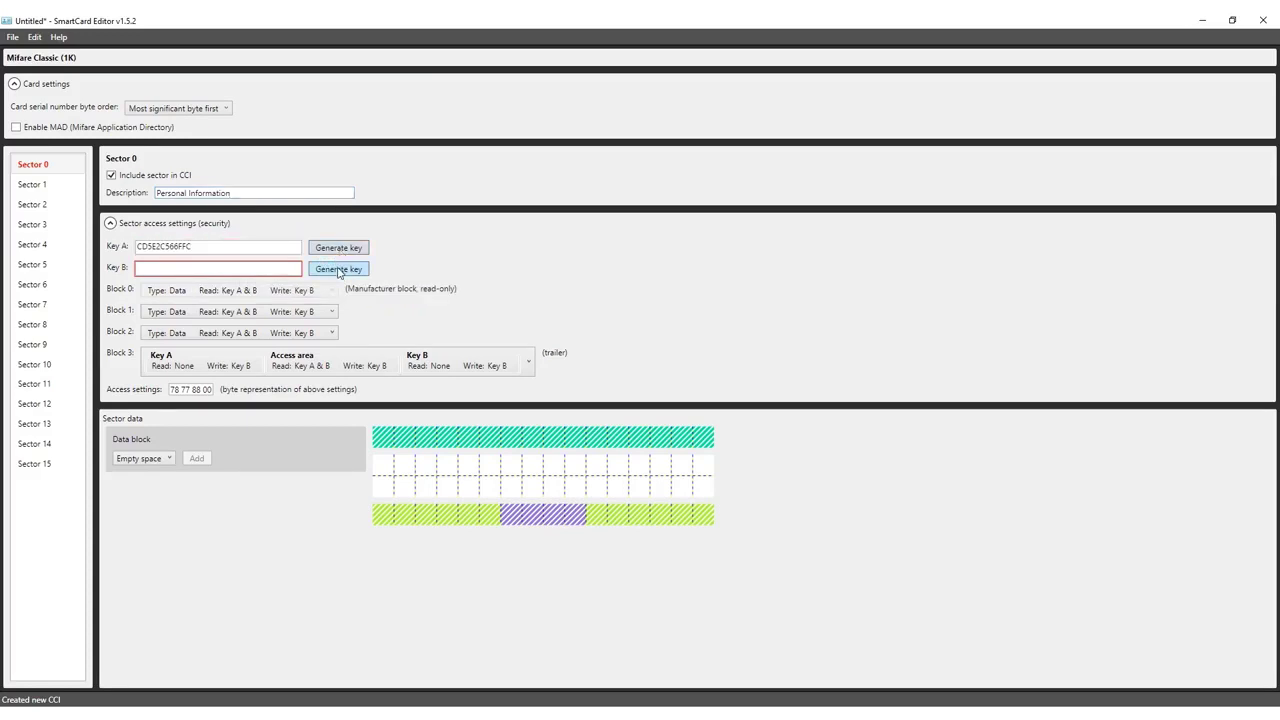
{"action": "left_click", "coordinate": [339, 270]}
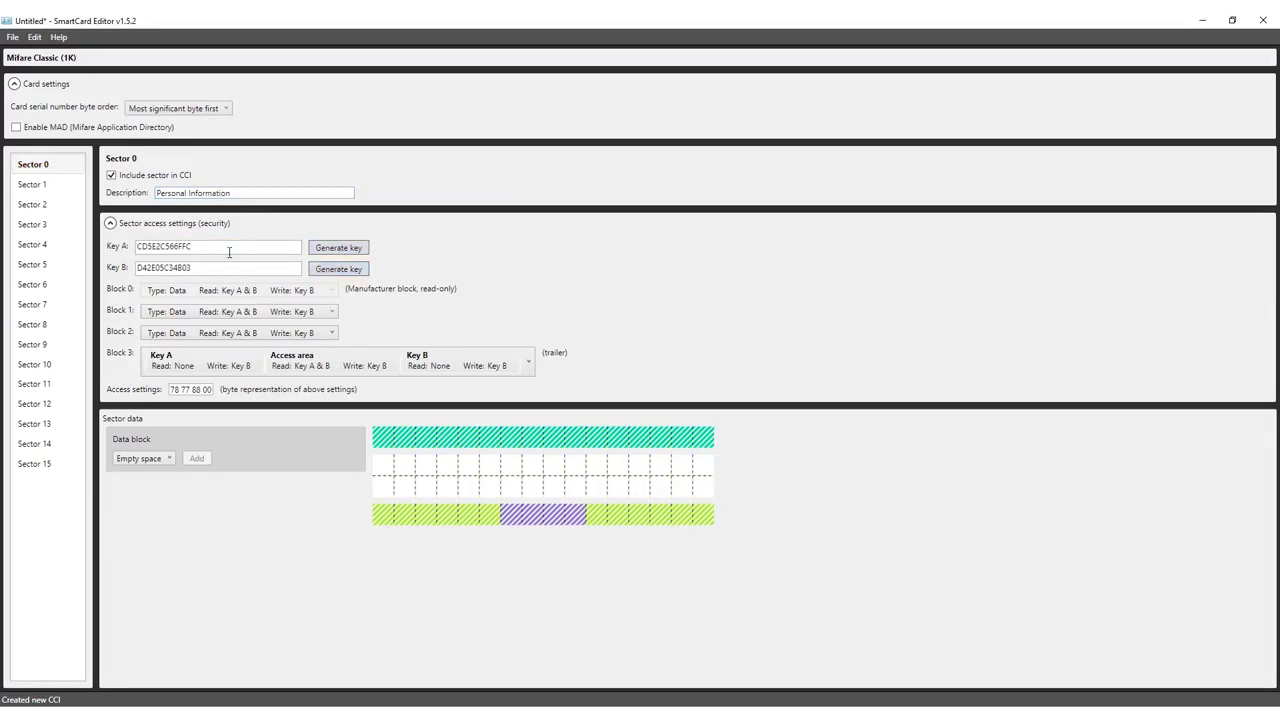
{"action": "left_click_drag", "start_coordinate": [203, 247], "coordinate": [137, 247]}
{"action": "left_click_drag", "start_coordinate": [213, 267], "coordinate": [138, 270]}
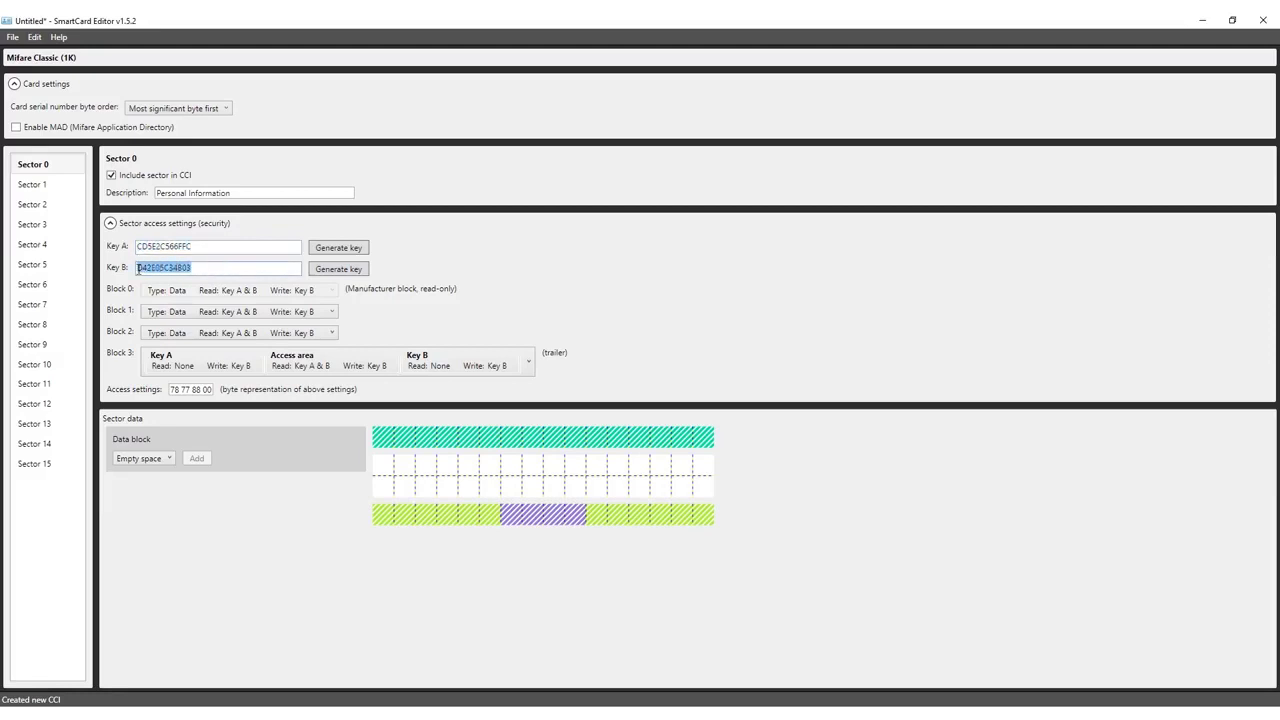
Step: Overwrite Key A with the invalid entry 'dsfsdff', then regenerate a valid Key A
{"action": "left_click", "coordinate": [230, 246]}
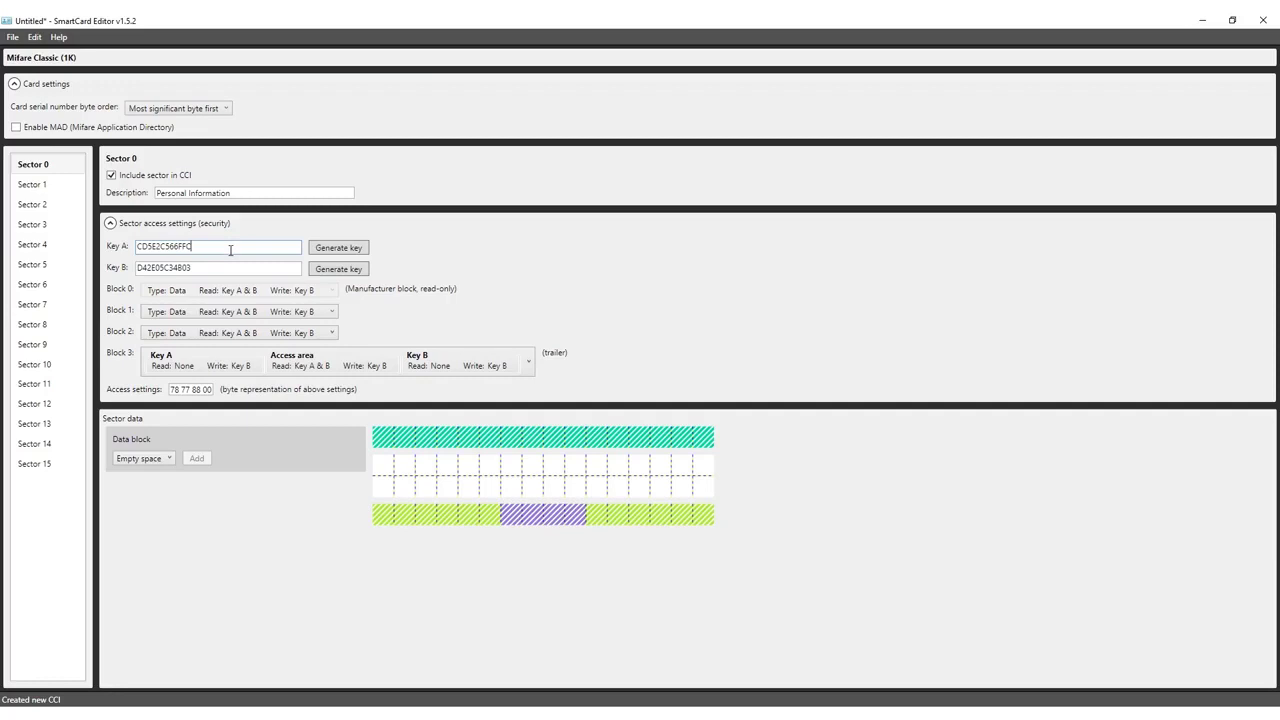
{"action": "double_click", "coordinate": [222, 247]}
{"action": "type", "text": "dsfsdff"}
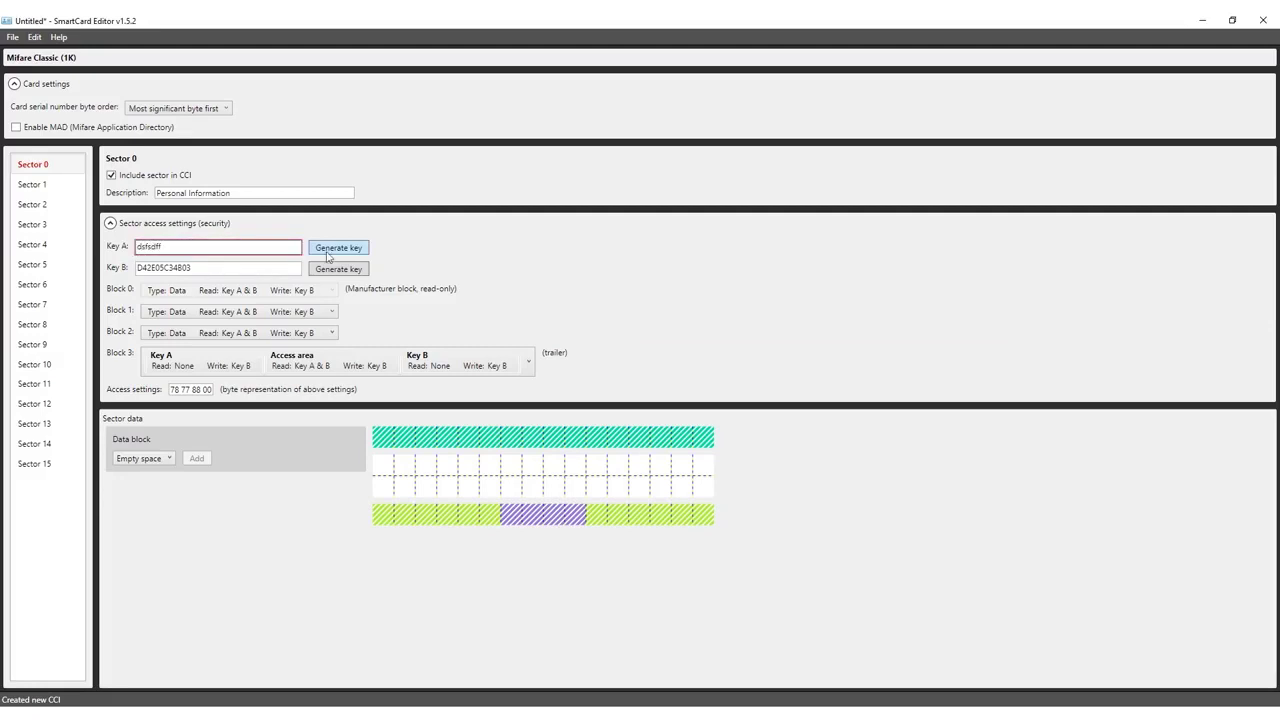
{"action": "left_click", "coordinate": [328, 252]}
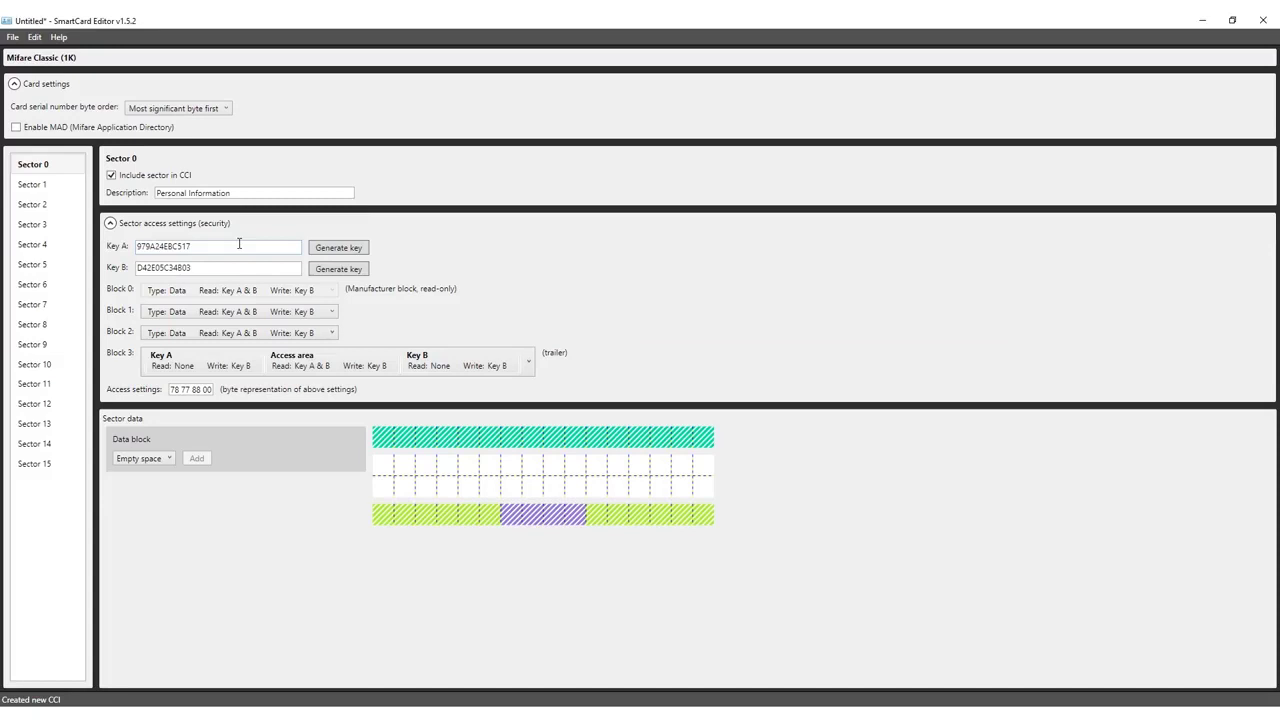
Step: Keep Block 1 access at Read: Key A & B, Write: Key B
{"action": "left_click", "coordinate": [240, 316]}
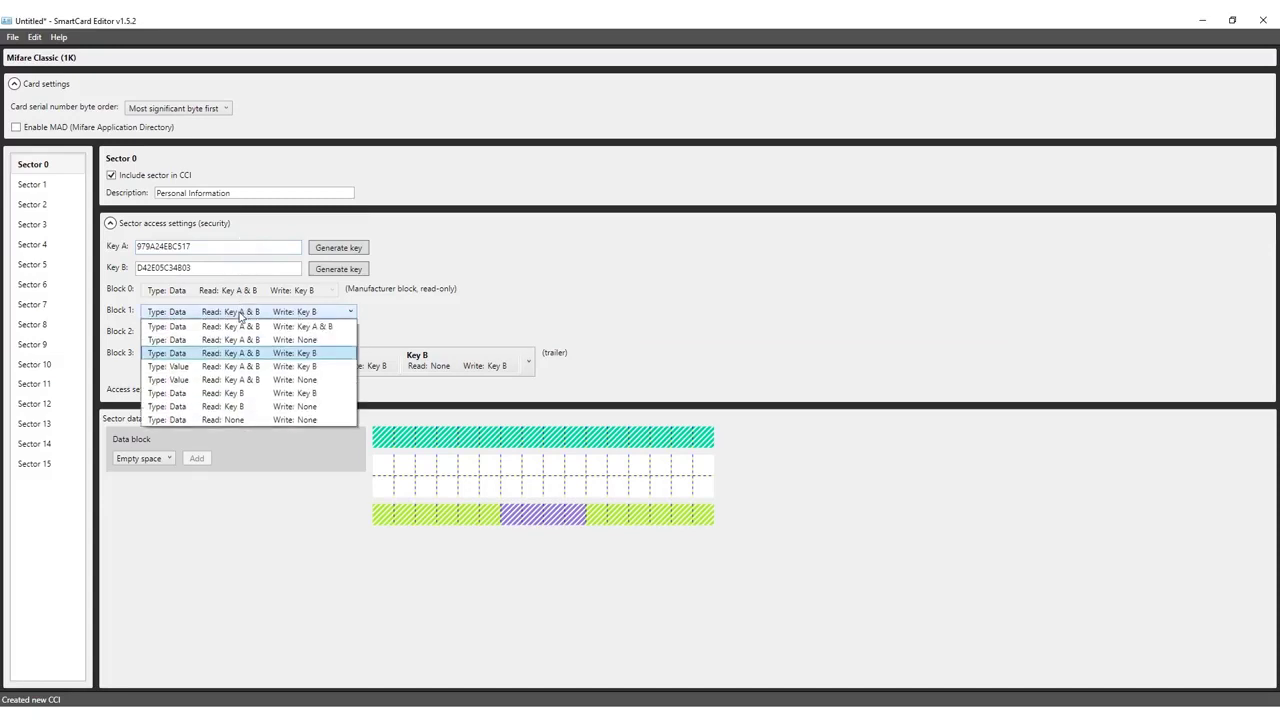
{"action": "left_click", "coordinate": [309, 356]}
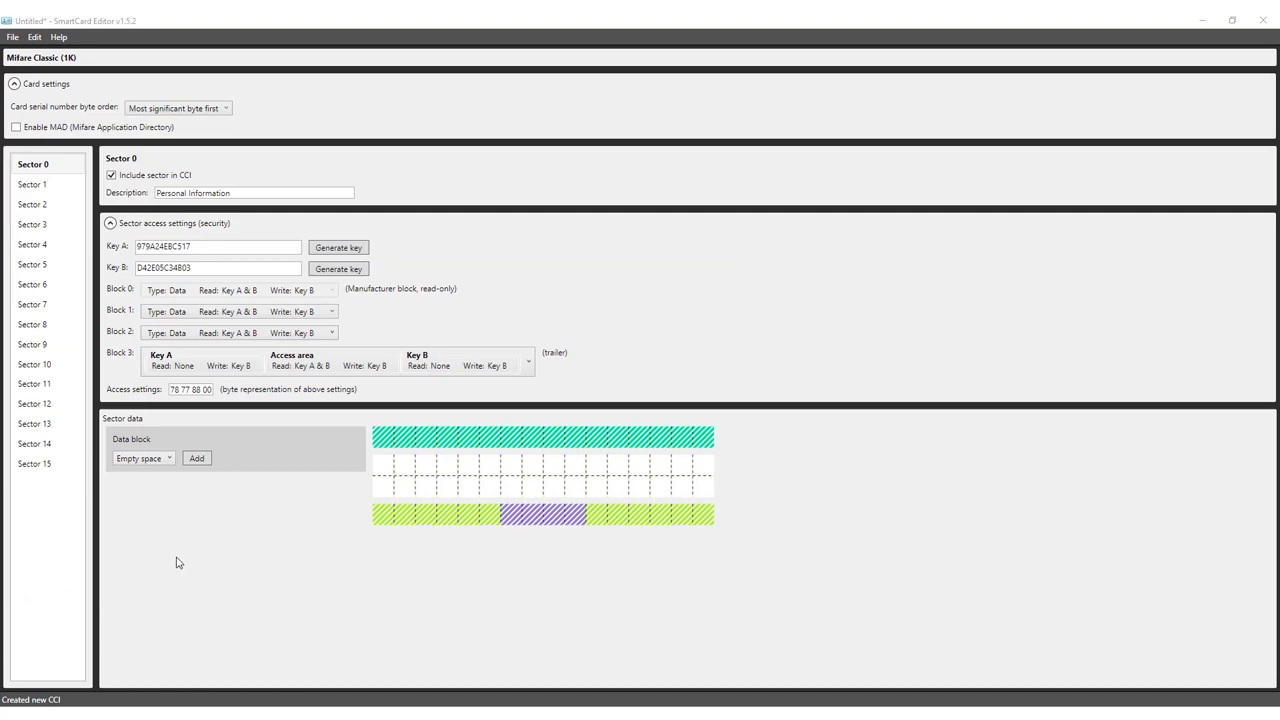
{"action": "left_click", "coordinate": [160, 461]}
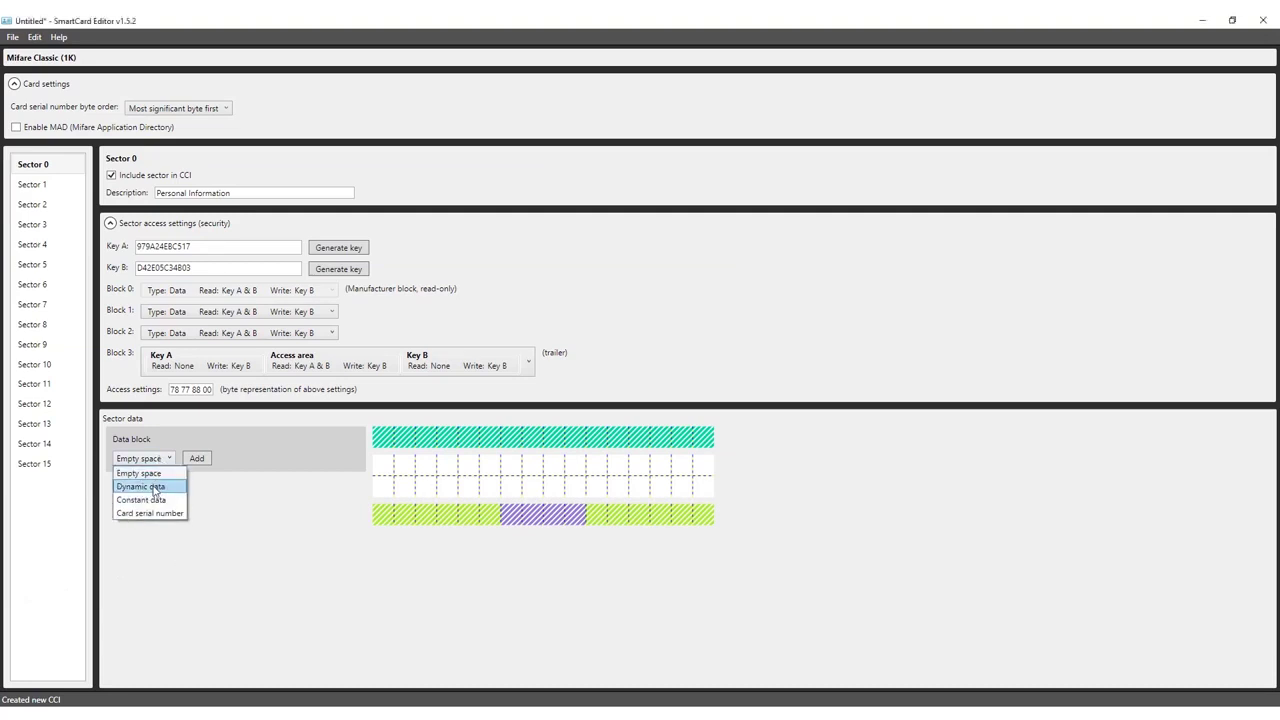
Step: Add a 16-byte Dynamic data field at offset 0 of Sector 0's data block
{"action": "left_click", "coordinate": [154, 489]}
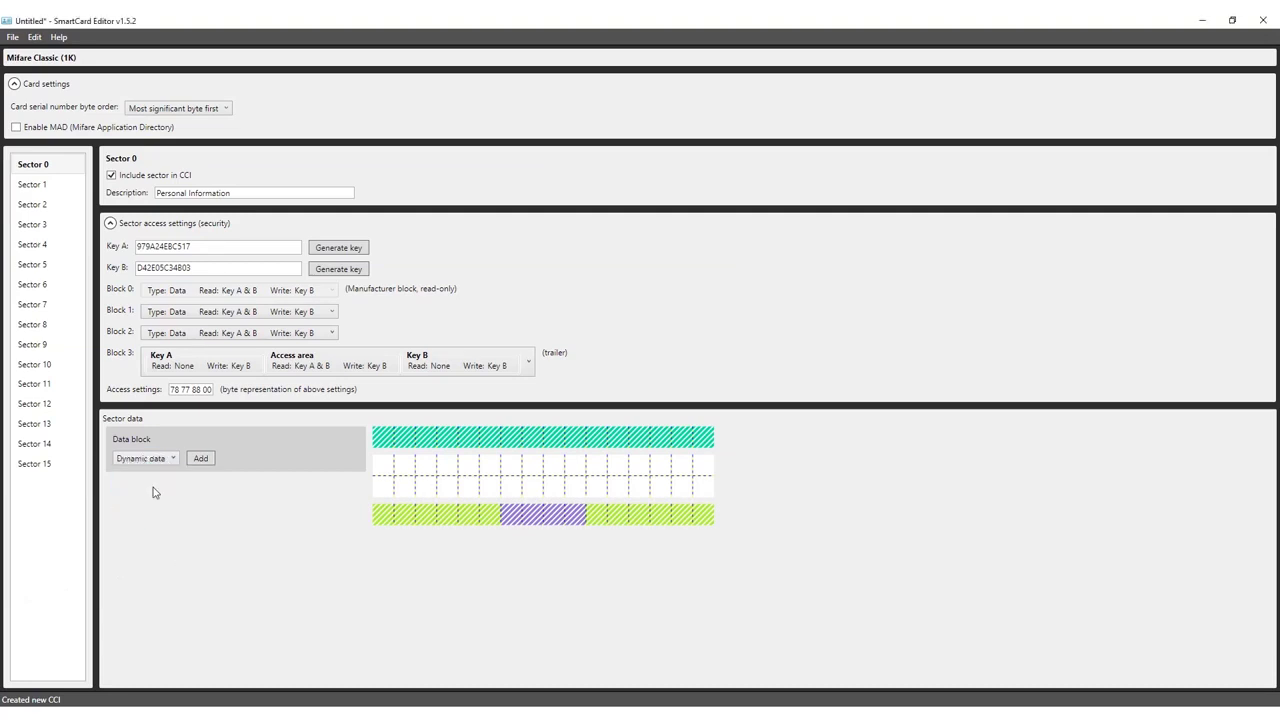
{"action": "left_click", "coordinate": [201, 460]}
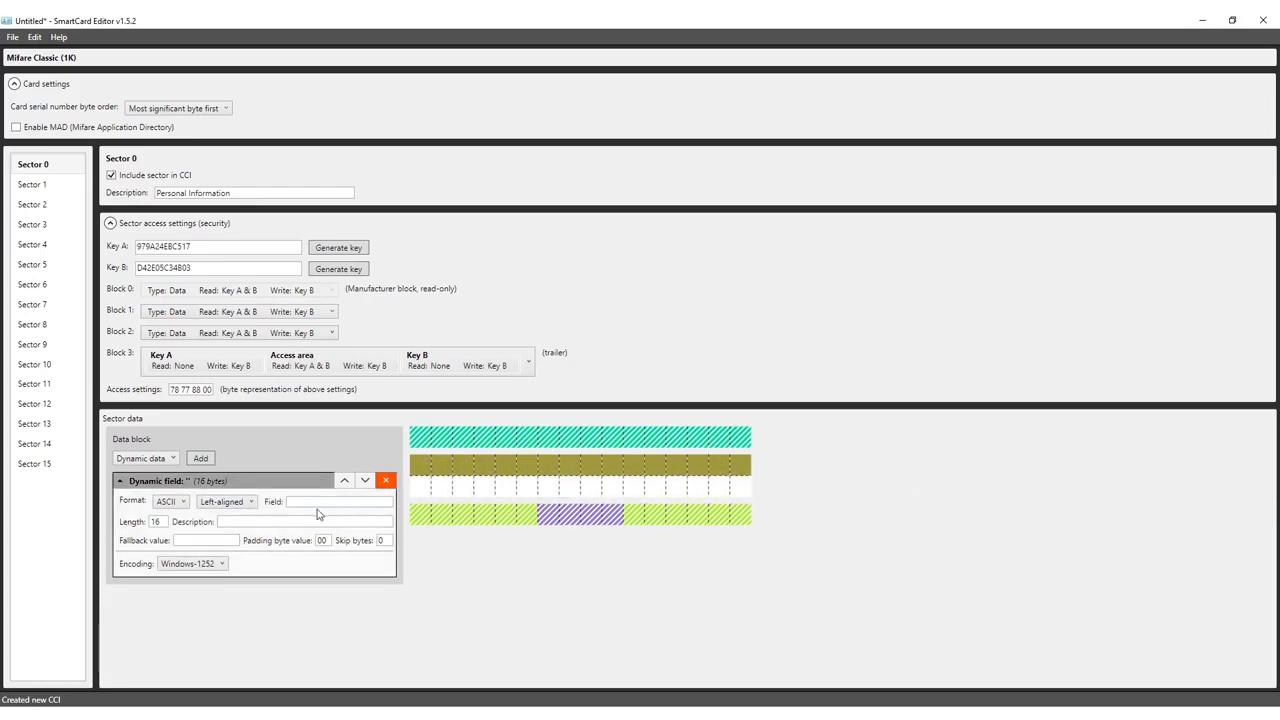
Step: Make the dynamic field Numeric, right-aligned, named 'ID Number', with length 5
{"action": "left_click", "coordinate": [175, 503]}
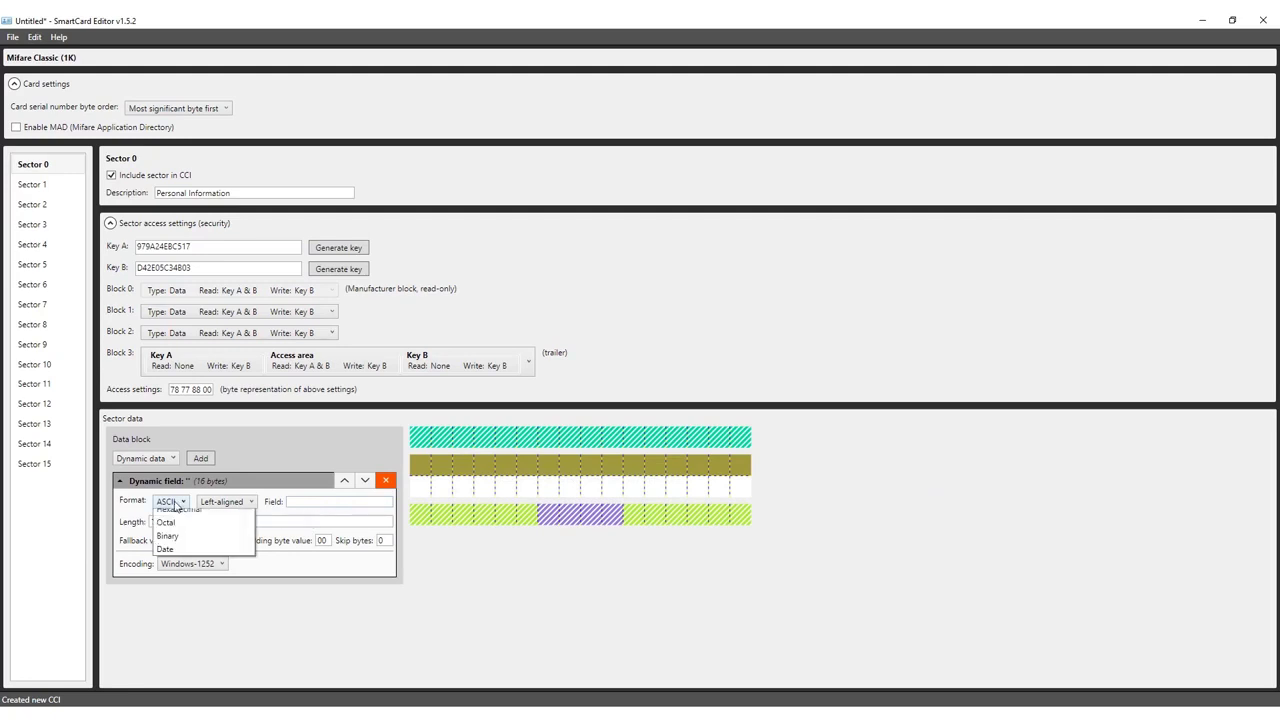
{"action": "left_click", "coordinate": [171, 530]}
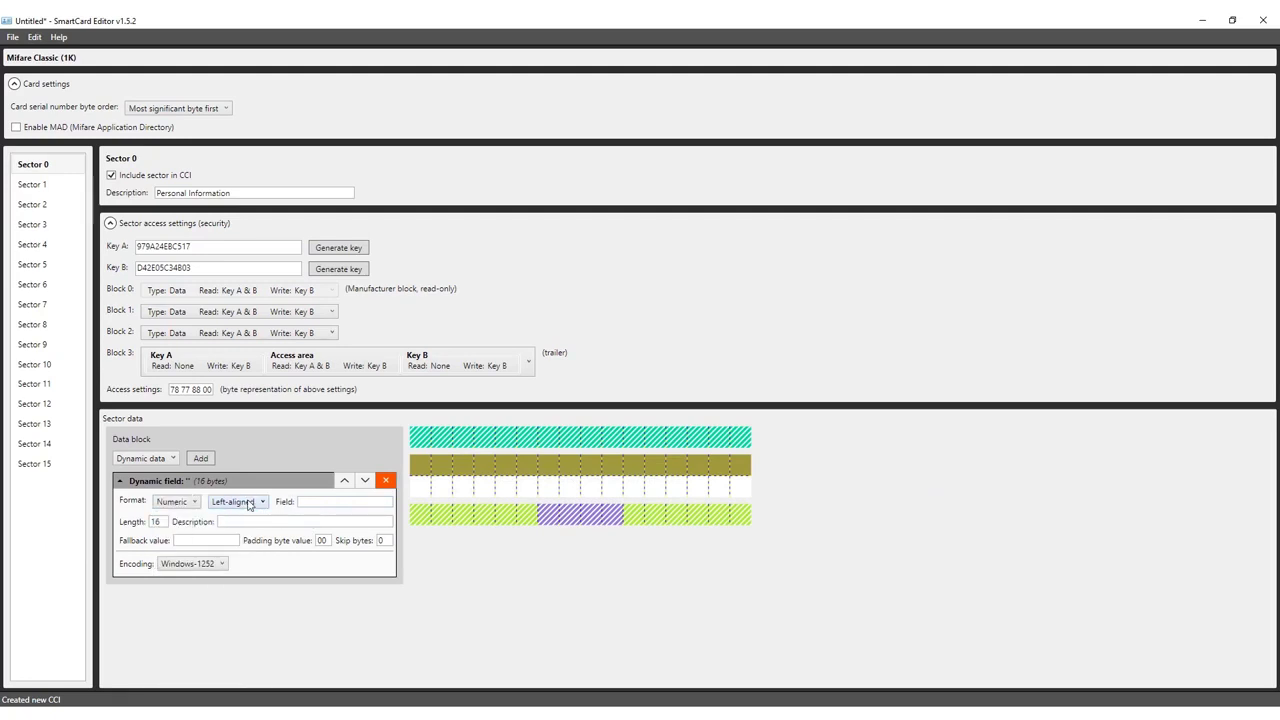
{"action": "left_click", "coordinate": [249, 505]}
{"action": "left_click", "coordinate": [245, 530]}
{"action": "left_click", "coordinate": [327, 502]}
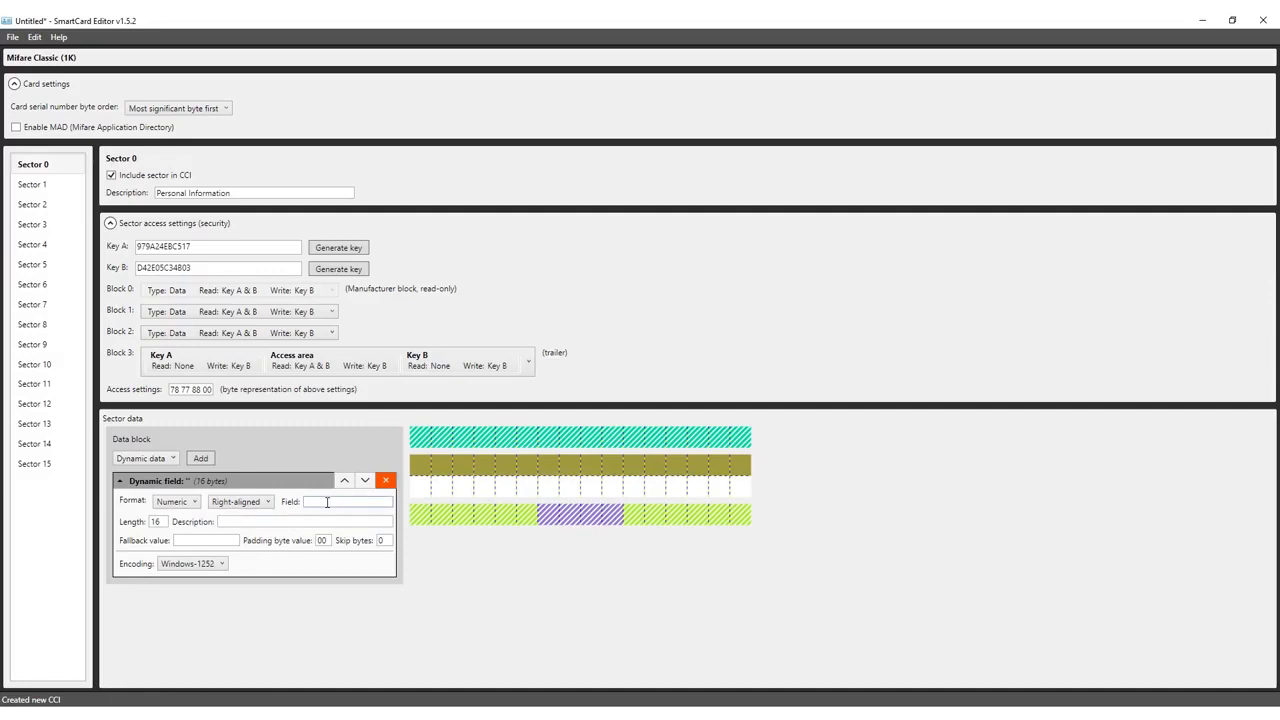
{"action": "type", "text": "Id"}
{"action": "key", "text": "BackSpace"}
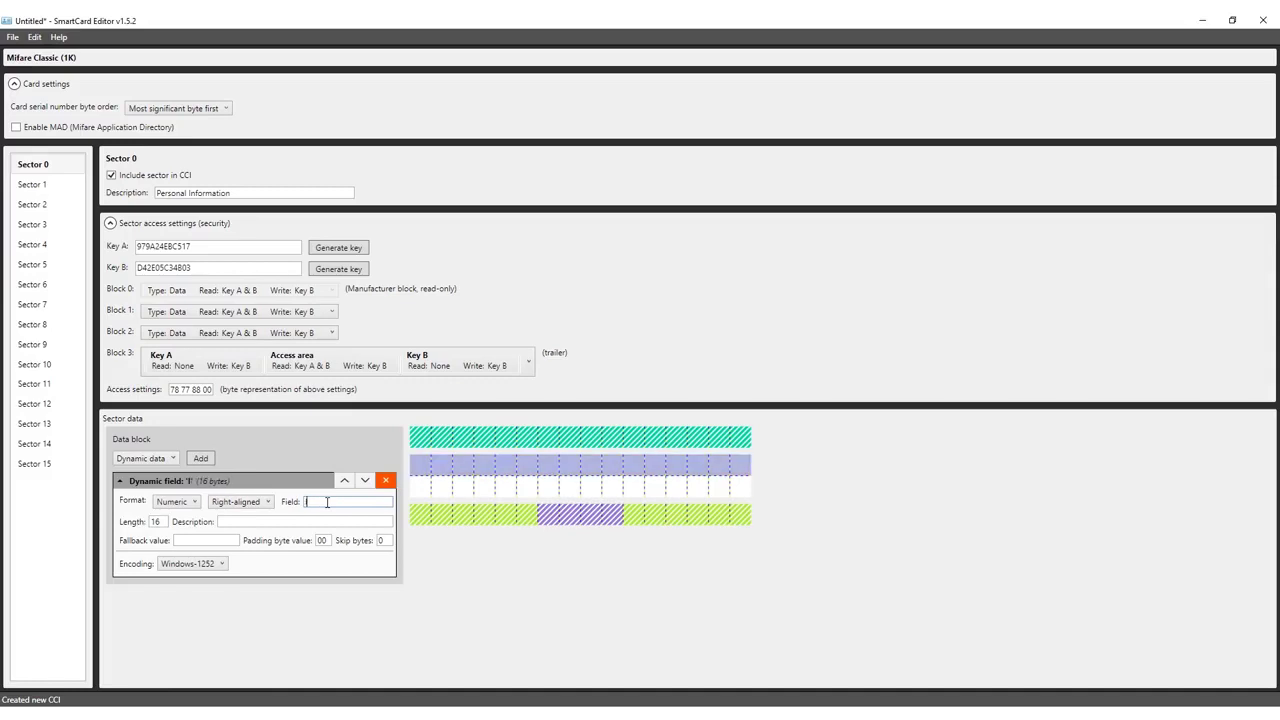
{"action": "key", "text": "BackSpace"}
{"action": "type", "text": "Number"}
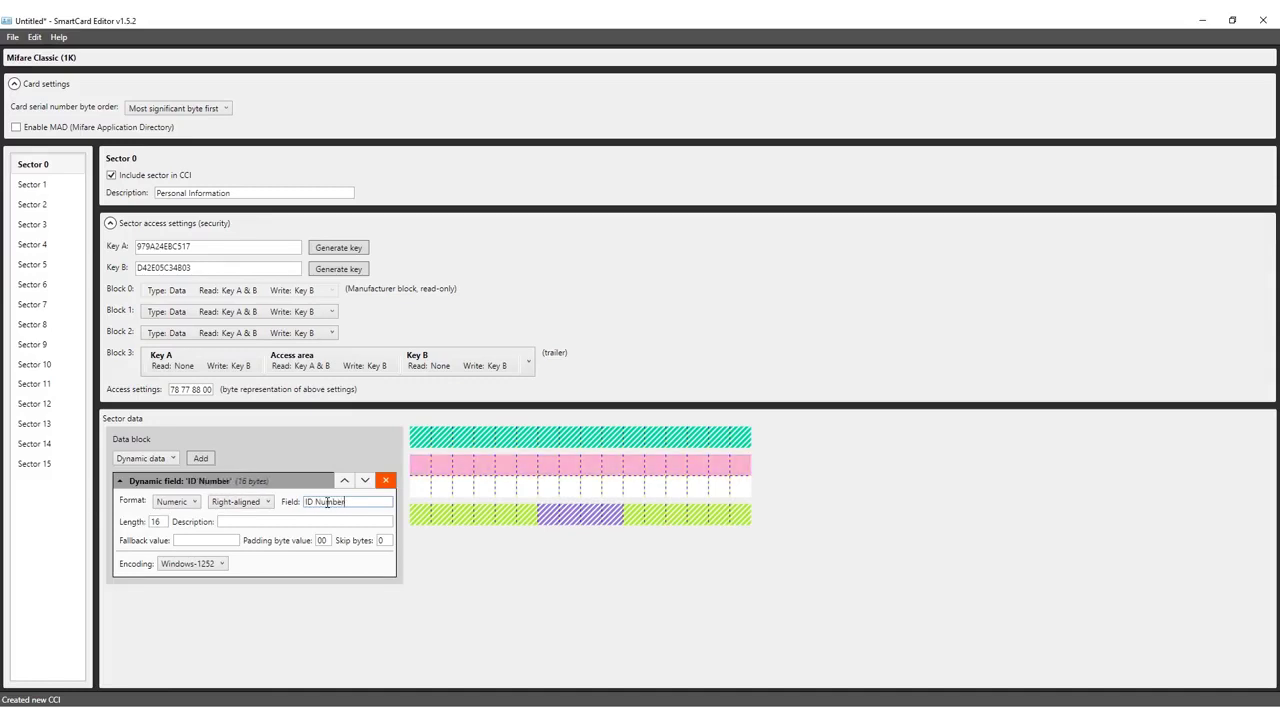
{"action": "left_click_drag", "start_coordinate": [166, 521], "coordinate": [147, 522]}
{"action": "type", "text": "5"}
{"action": "left_click", "coordinate": [269, 522]}
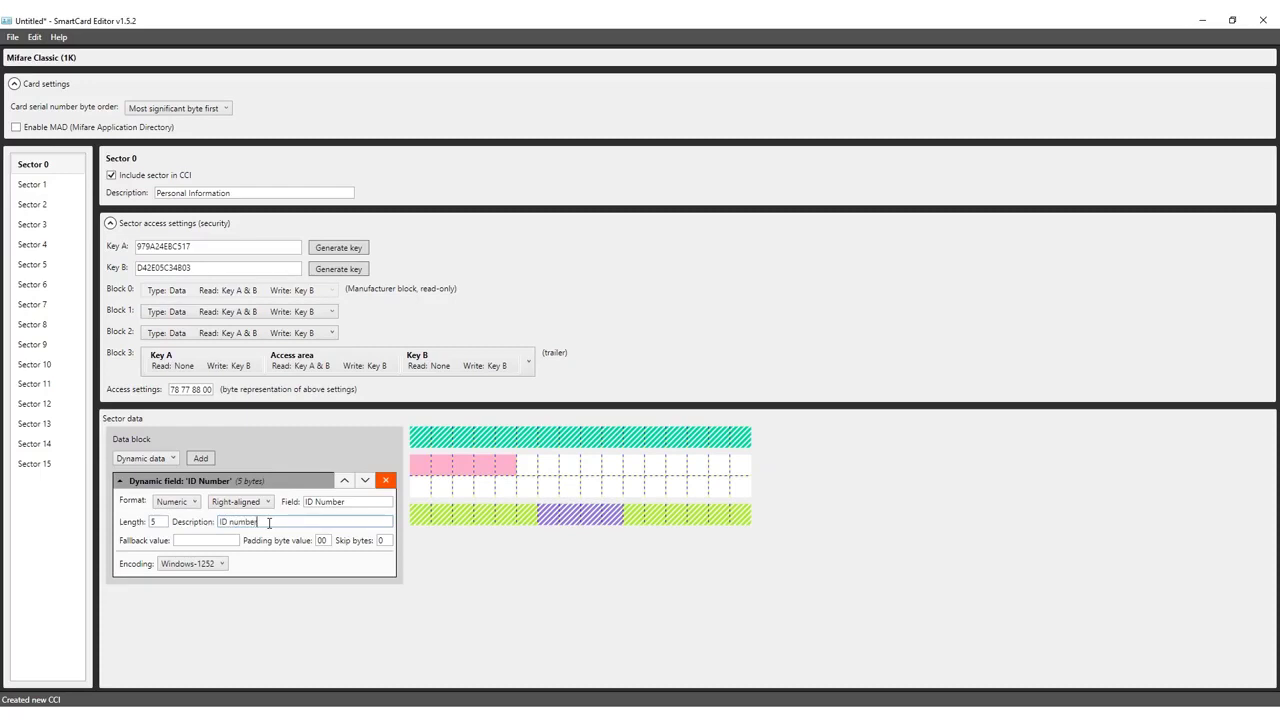
Step: Set the ID Number encoding to utf-8 and add another dynamic field
{"action": "left_click", "coordinate": [213, 567]}
{"action": "scroll", "coordinate": [214, 508], "scroll_direction": "down", "scroll_amount": 3}
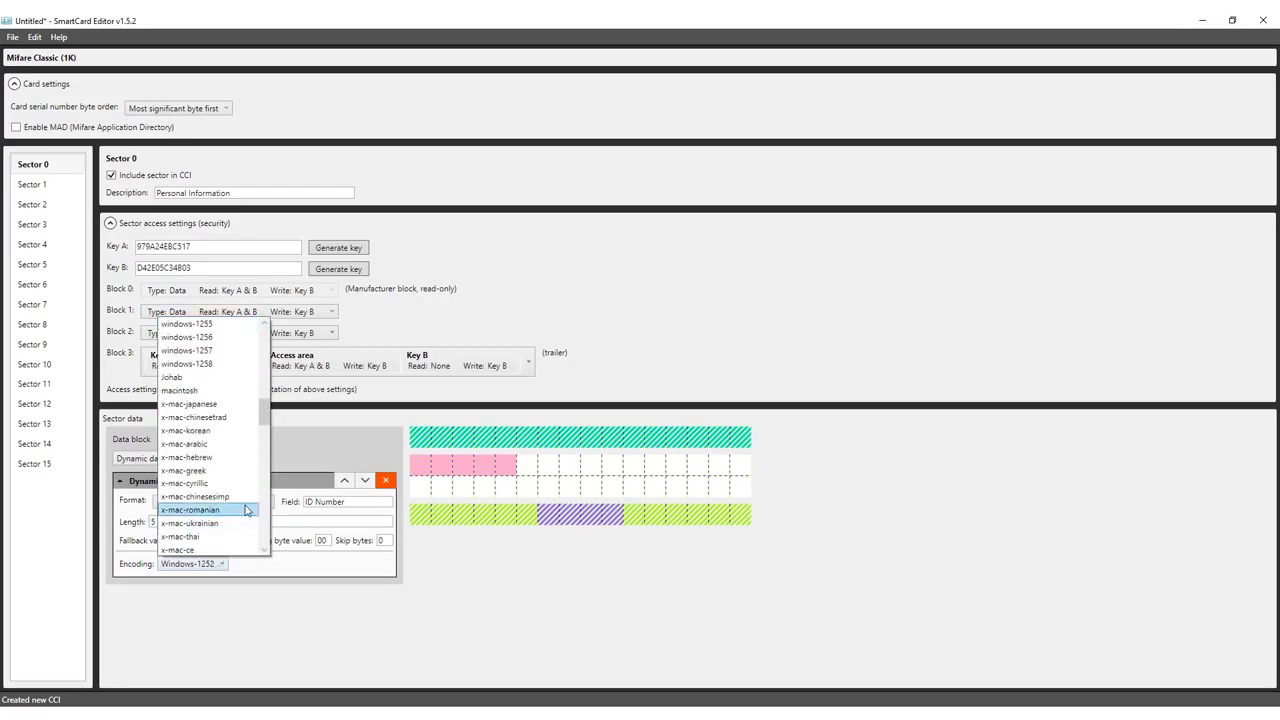
{"action": "left_click_drag", "start_coordinate": [264, 414], "coordinate": [260, 551]}
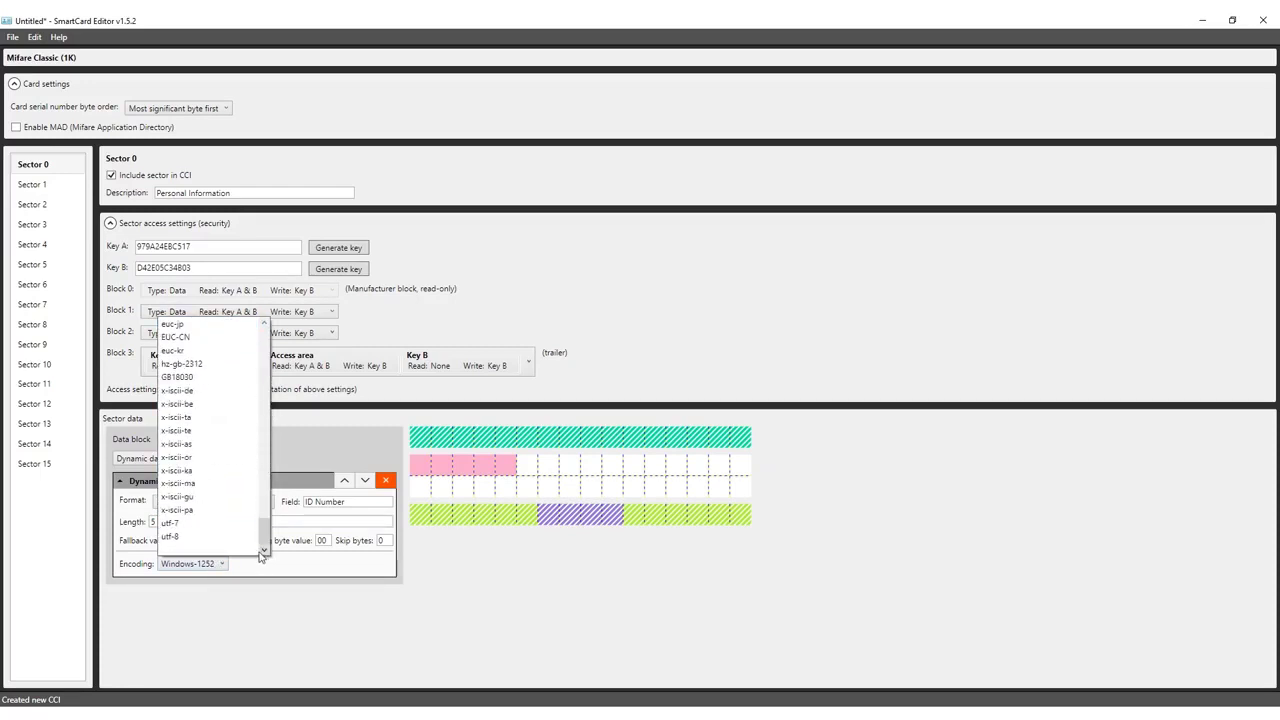
{"action": "left_click", "coordinate": [171, 535]}
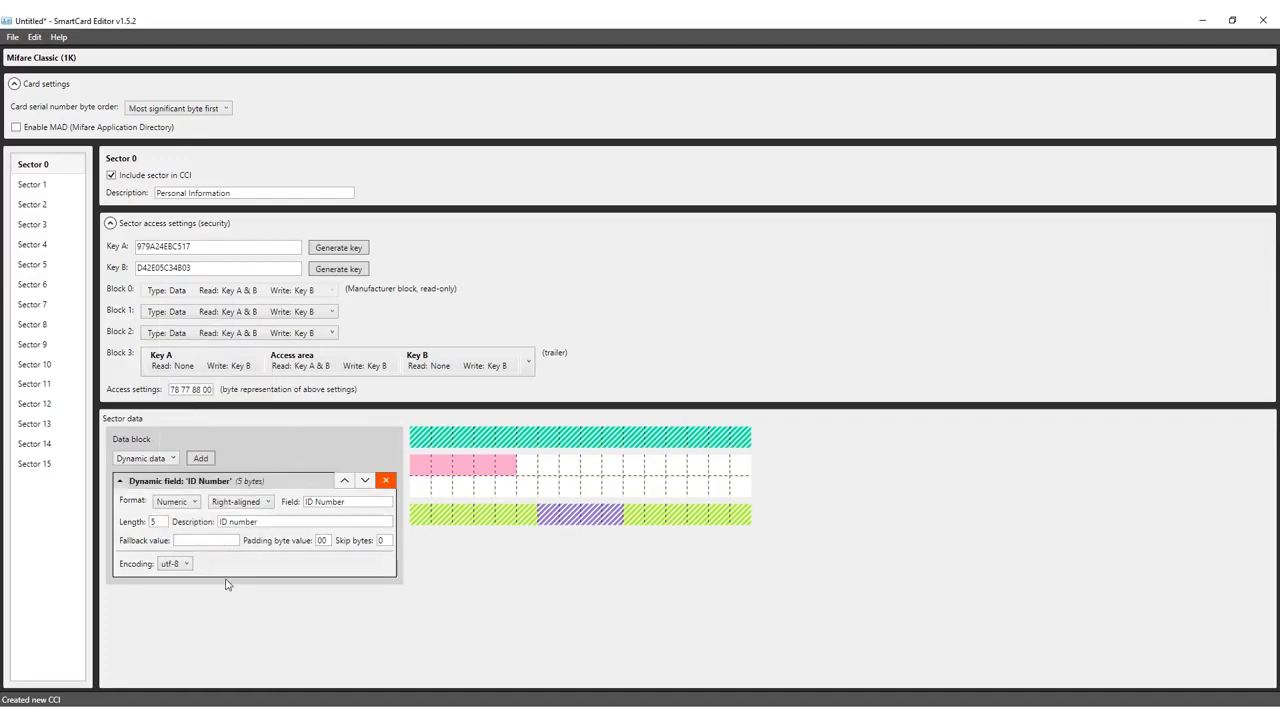
{"action": "left_click", "coordinate": [201, 458]}
Step: Add a third dynamic field and set both new fields' lengths to 12
{"action": "left_click", "coordinate": [201, 458]}
{"action": "scroll", "coordinate": [180, 500], "scroll_direction": "down", "scroll_amount": 3}
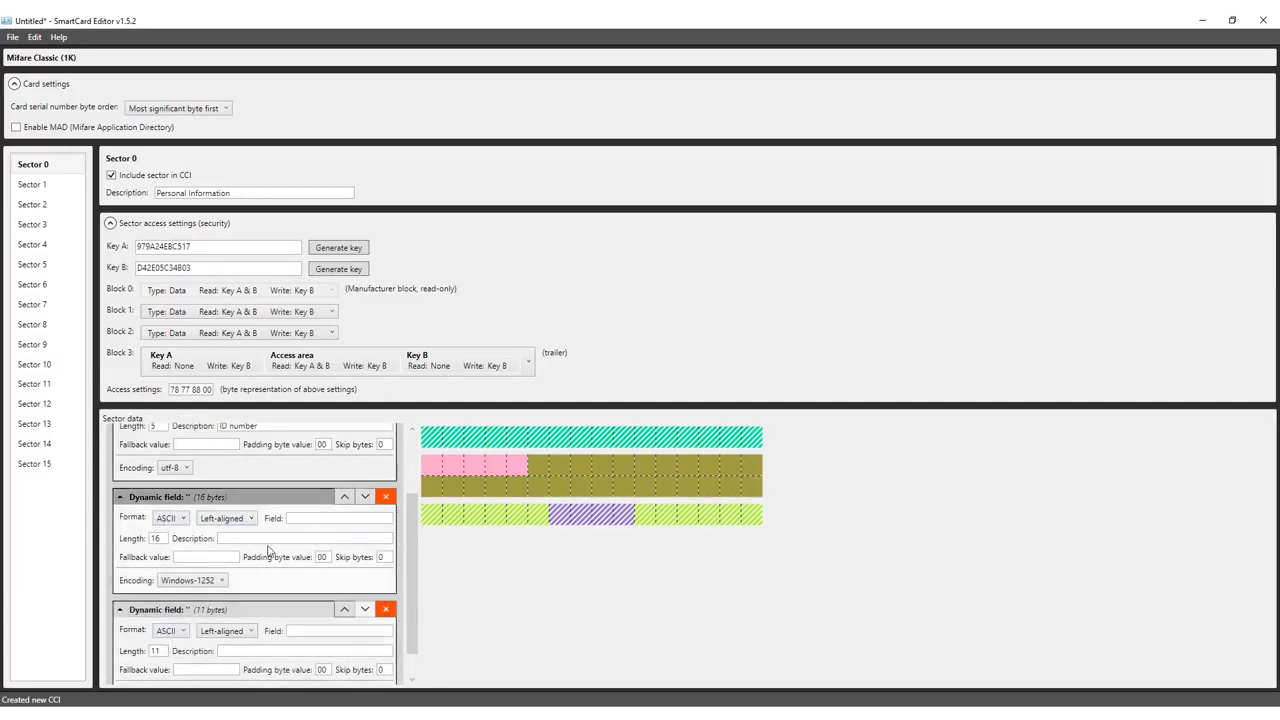
{"action": "double_click", "coordinate": [163, 537]}
{"action": "type", "text": "12"}
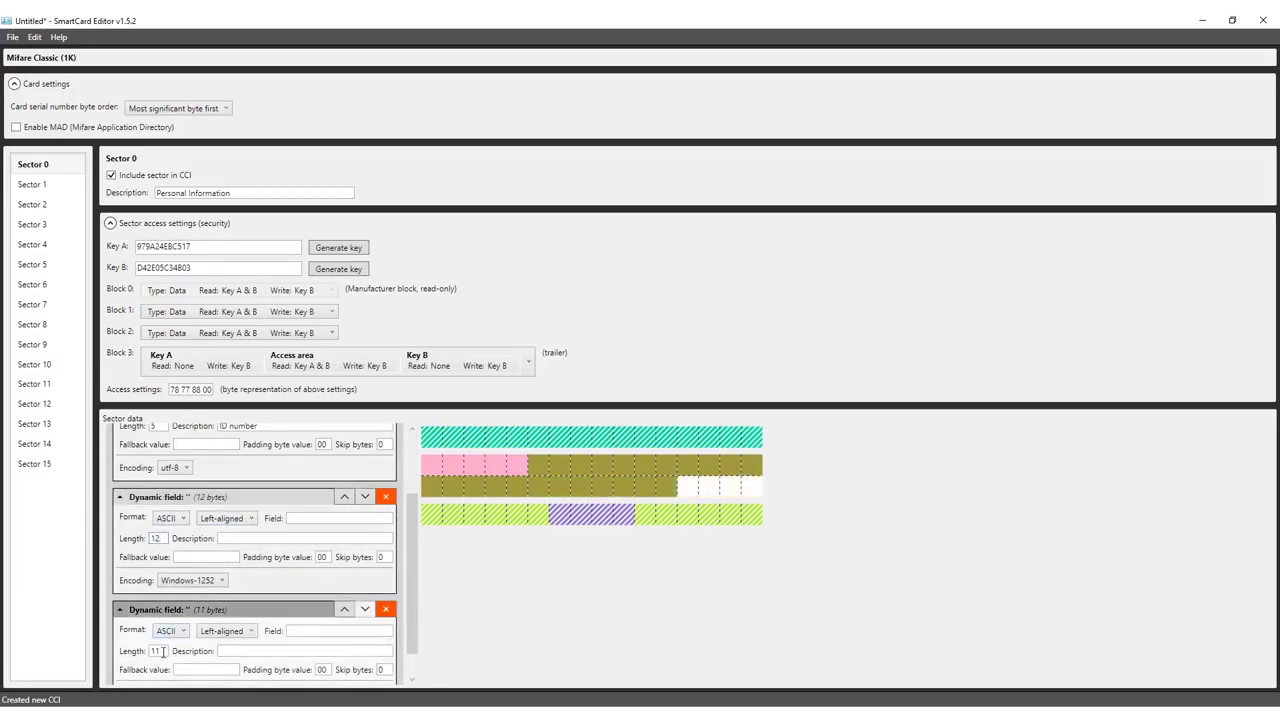
{"action": "double_click", "coordinate": [157, 651]}
{"action": "type", "text": "12"}
Step: Name the two fields 'Firstname' and 'Lastname' with matching descriptions
{"action": "left_click", "coordinate": [324, 518]}
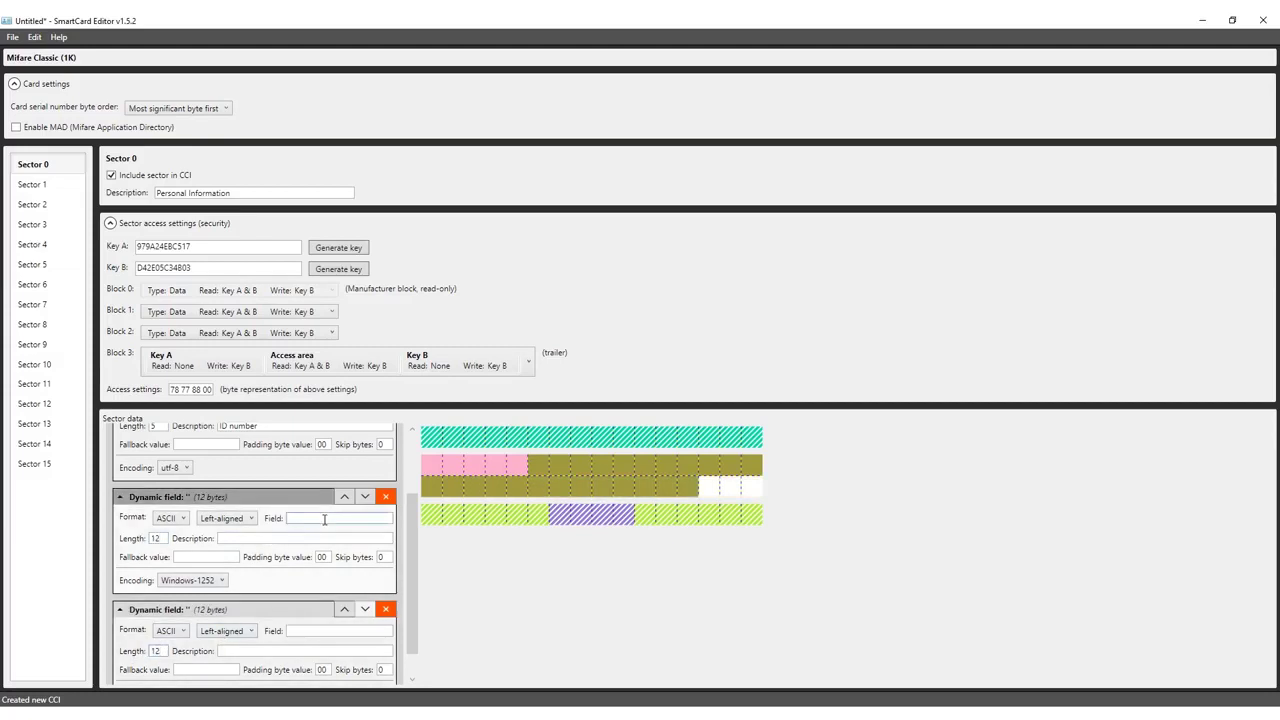
{"action": "type", "text": "First name"}
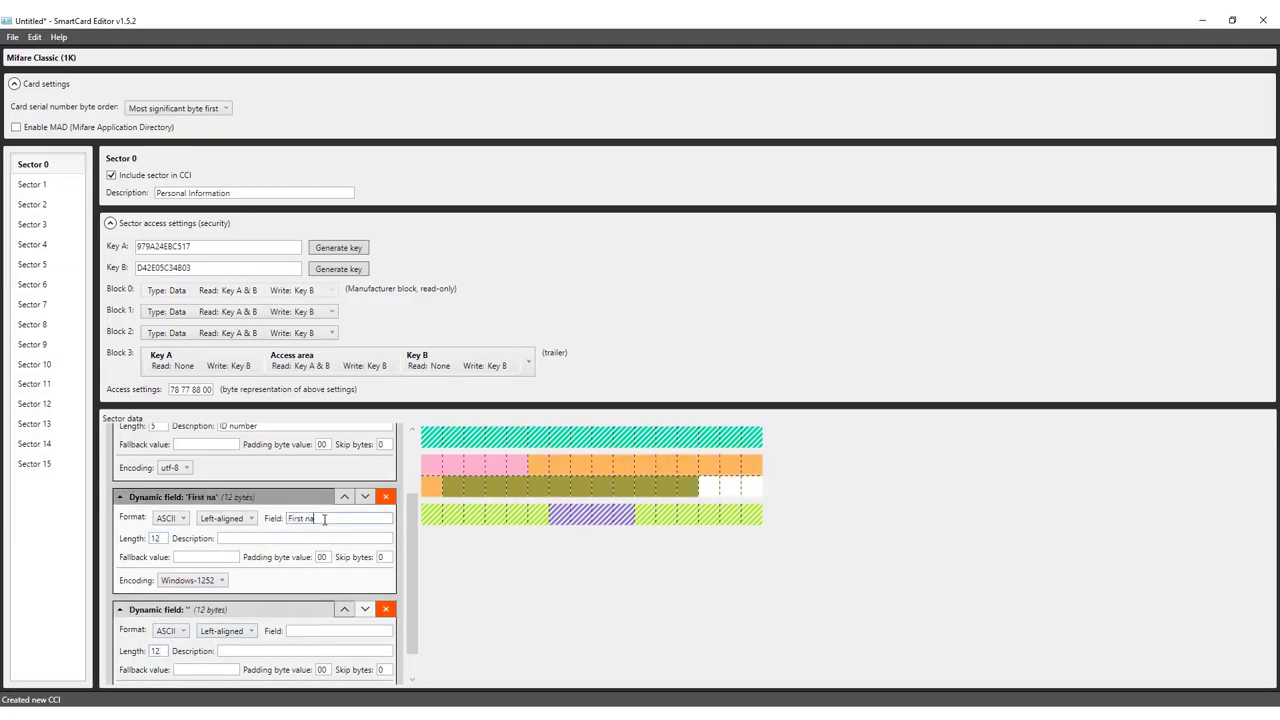
{"action": "left_click", "coordinate": [306, 630]}
{"action": "type", "text": "last"}
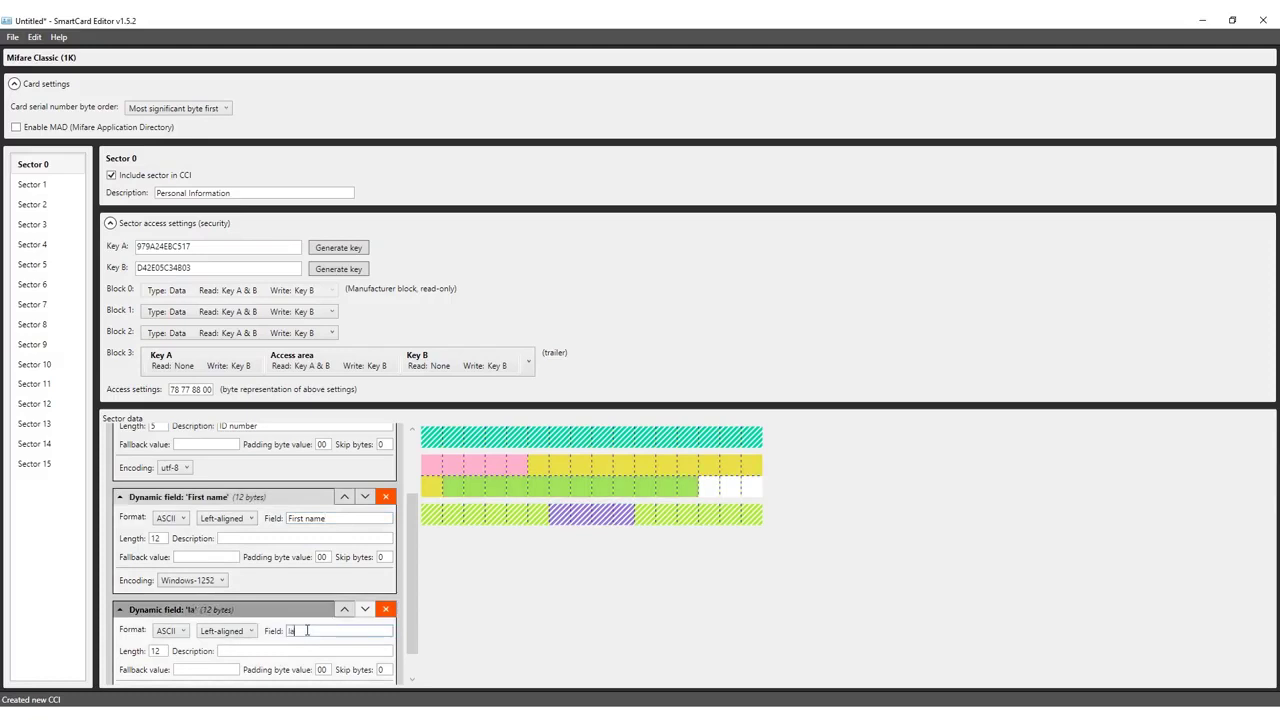
{"action": "key", "text": "BackSpace"}
{"action": "key", "text": "BackSpace"}
{"action": "key", "text": "BackSpace"}
{"action": "key", "text": "BackSpace"}
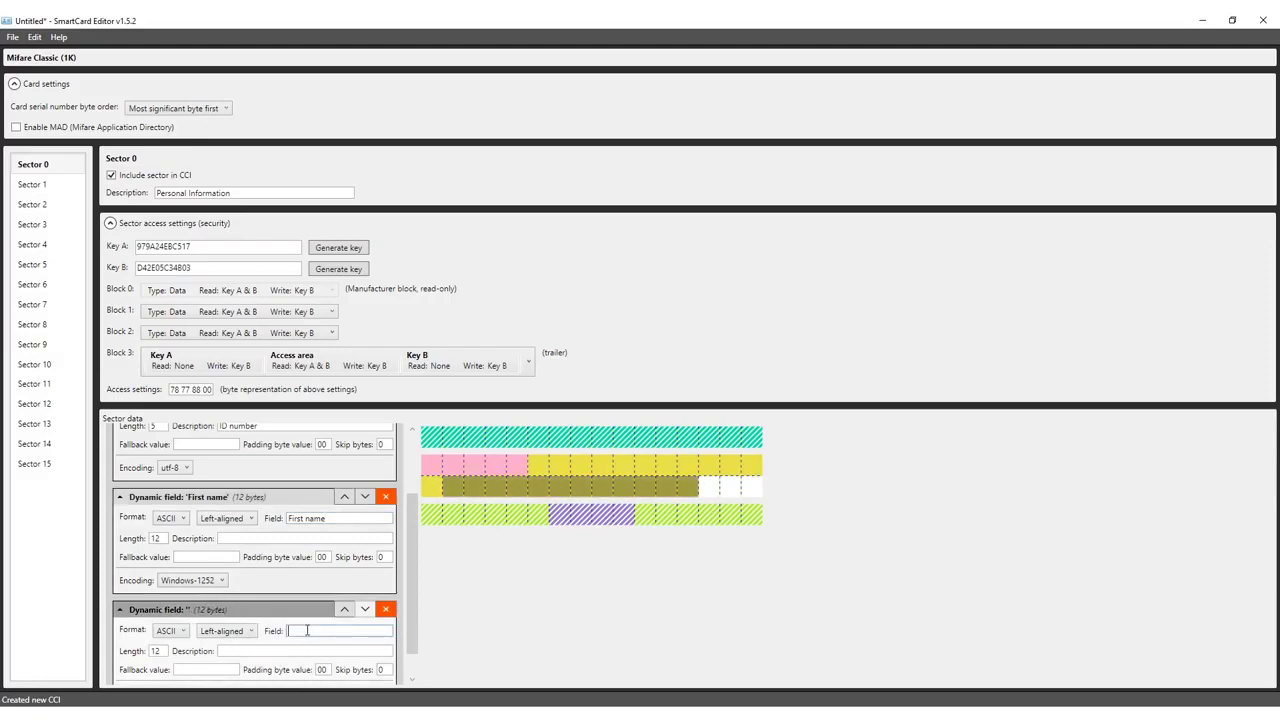
{"action": "type", "text": "Lastname"}
{"action": "scroll", "coordinate": [250, 550], "scroll_direction": "down", "scroll_amount": 1}
{"action": "left_click", "coordinate": [300, 506]}
{"action": "type", "text": "Firstname"}
{"action": "left_click", "coordinate": [300, 619]}
{"action": "type", "text": "Lastname"}
Step: Set the encoding of both Firstname and Lastname to utf-8
{"action": "left_click", "coordinate": [214, 548]}
{"action": "scroll", "coordinate": [200, 450], "scroll_direction": "down", "scroll_amount": 5}
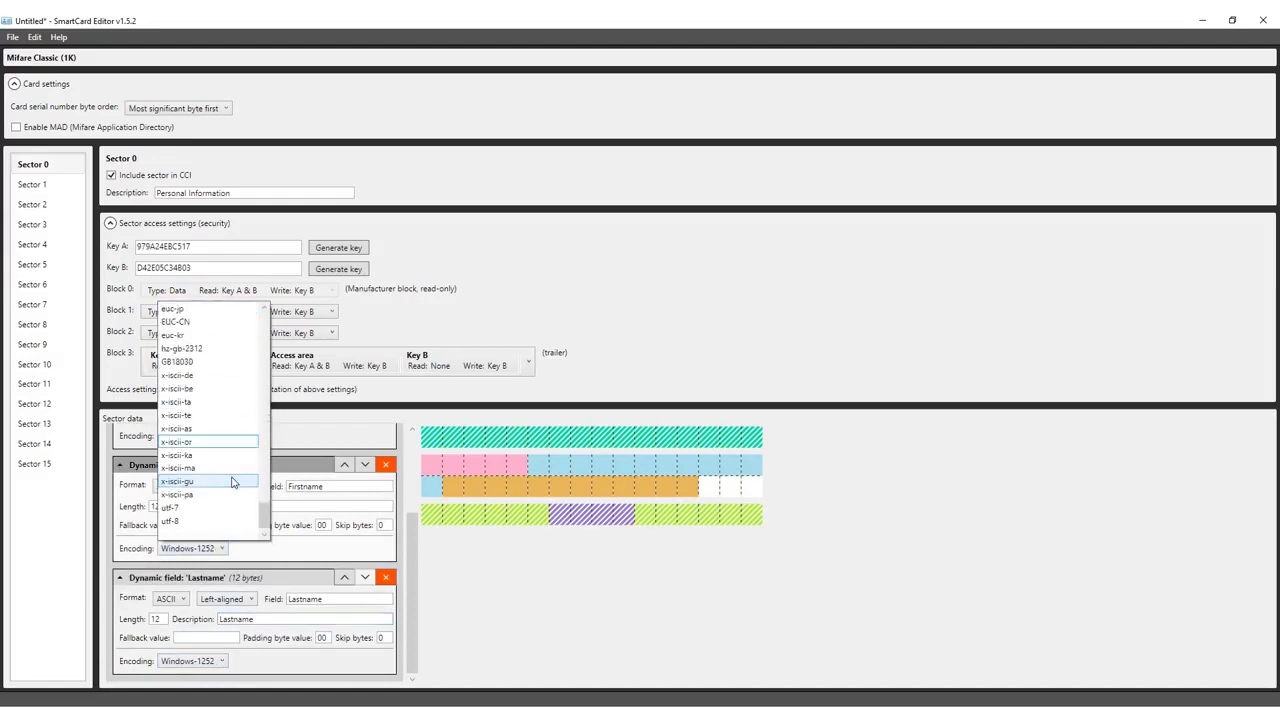
{"action": "left_click", "coordinate": [190, 522]}
{"action": "left_click", "coordinate": [203, 661]}
{"action": "scroll", "coordinate": [205, 641], "scroll_direction": "down", "scroll_amount": 6}
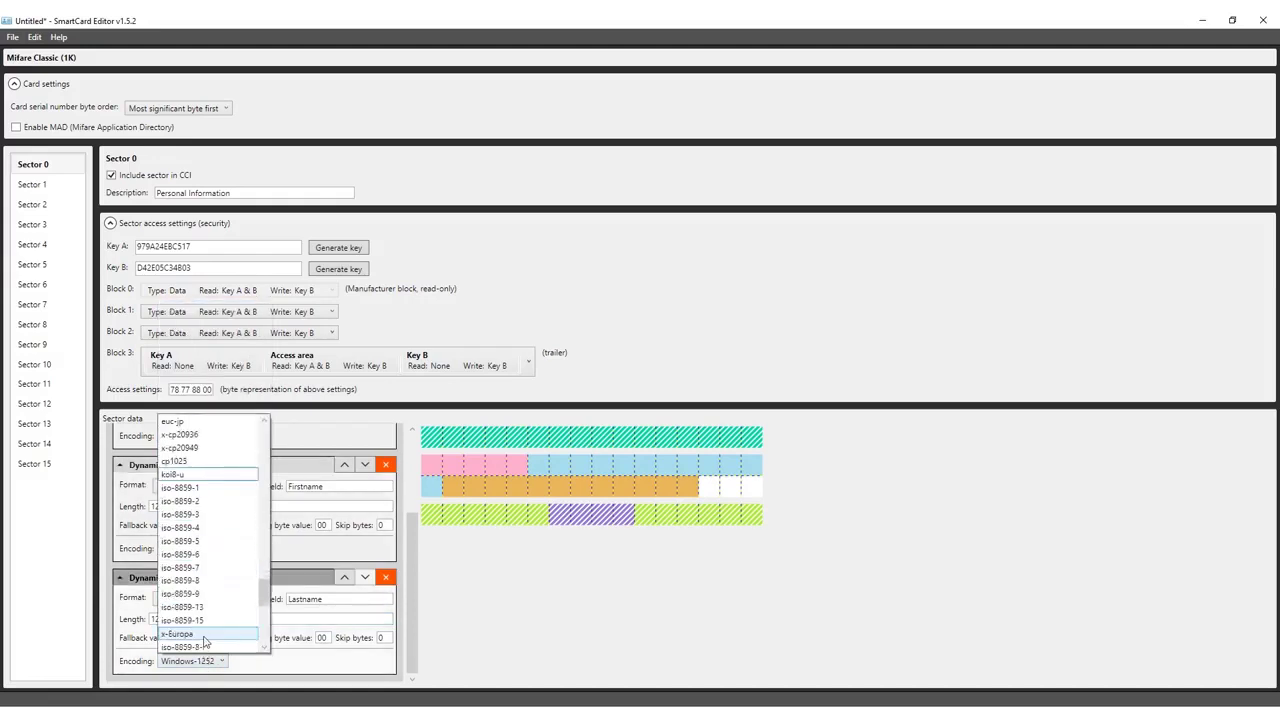
{"action": "left_click", "coordinate": [200, 635]}
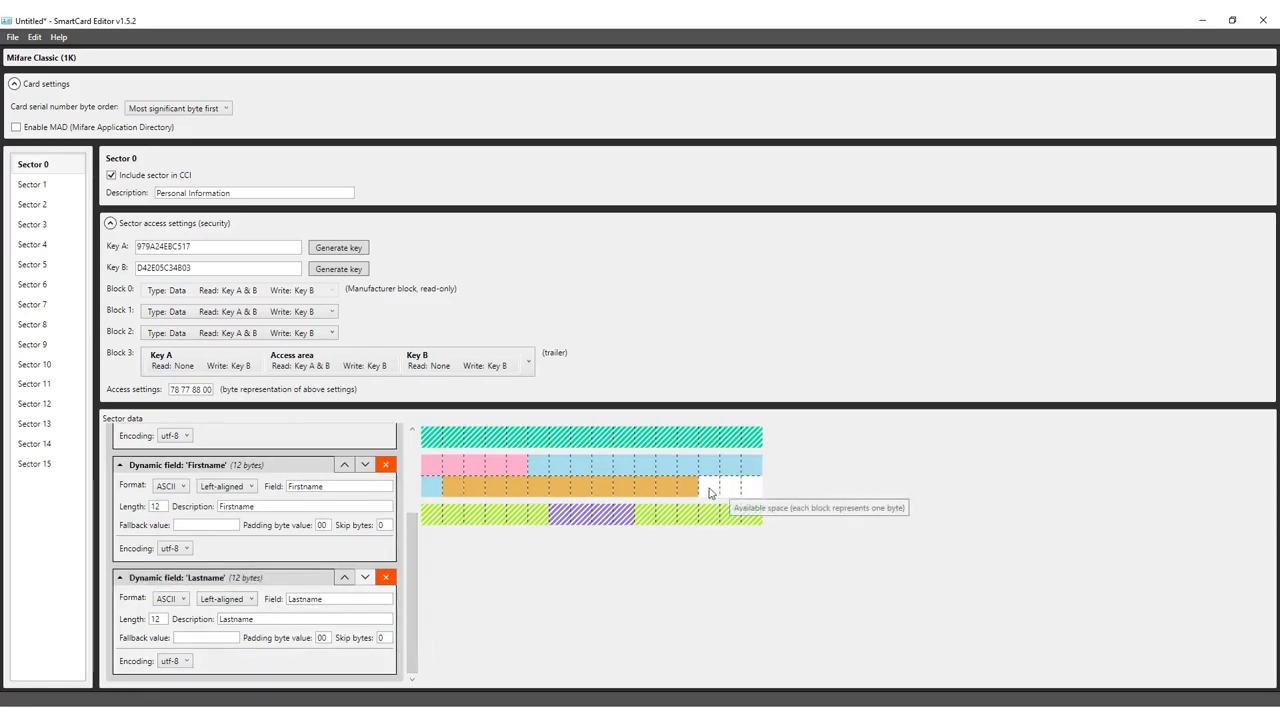
Step: Include Sector 1 in the CCI, generate its Key A and Key B, and add a dynamic field
{"action": "left_click", "coordinate": [50, 184]}
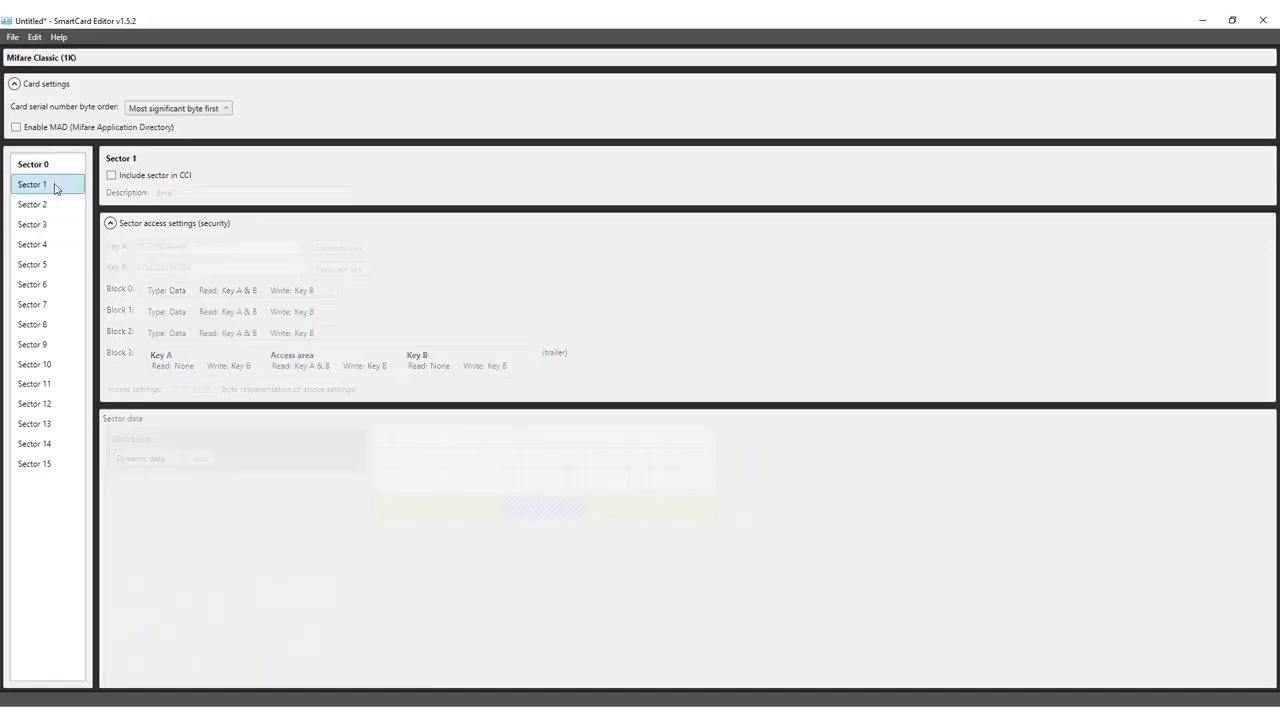
{"action": "left_click", "coordinate": [112, 176]}
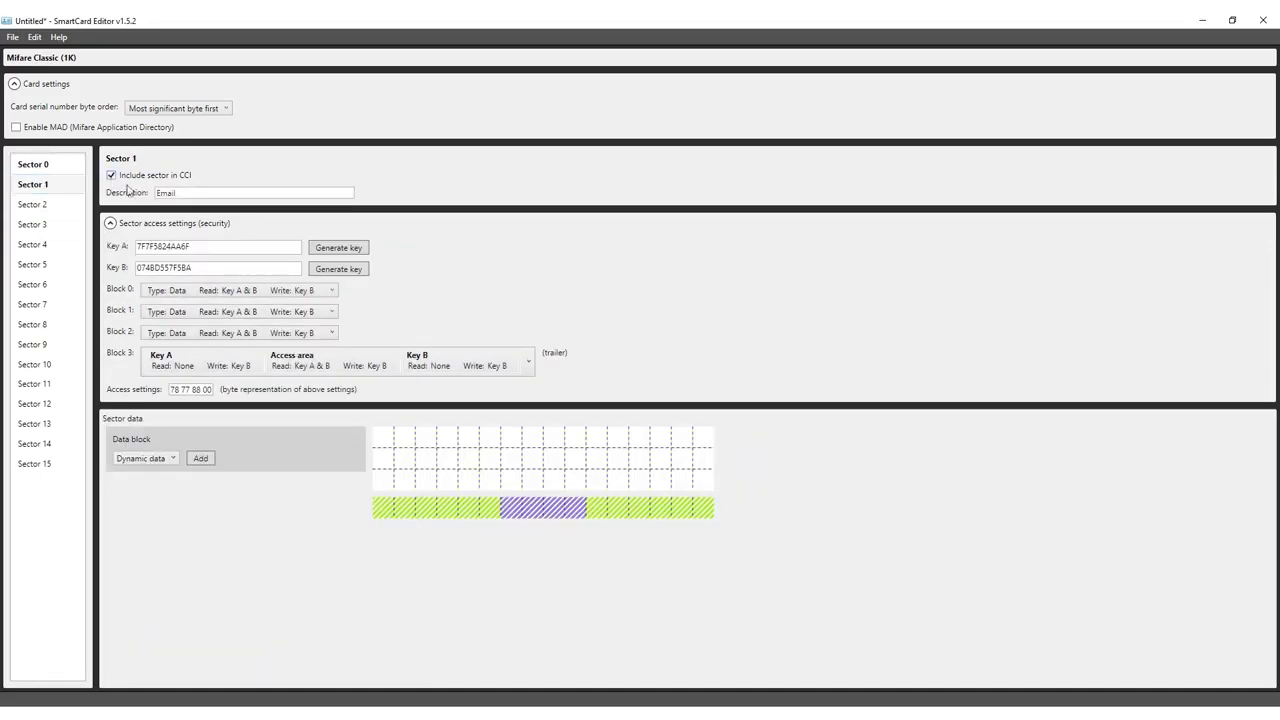
{"action": "left_click", "coordinate": [352, 255]}
{"action": "left_click", "coordinate": [349, 271]}
{"action": "left_click", "coordinate": [201, 459]}
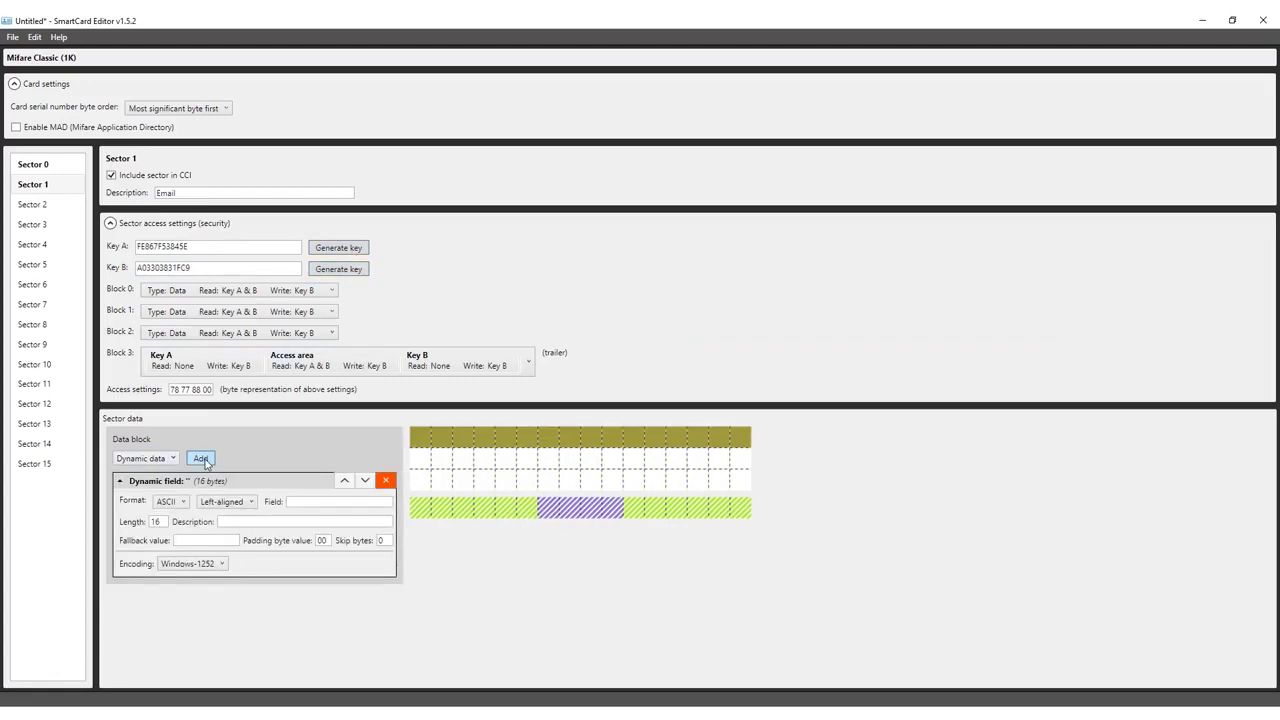
Step: Make Sector 1's field 'Email', 25 bytes, utf-8, and save as Mifare Classic Demo.cci
{"action": "type", "text": "Email"}
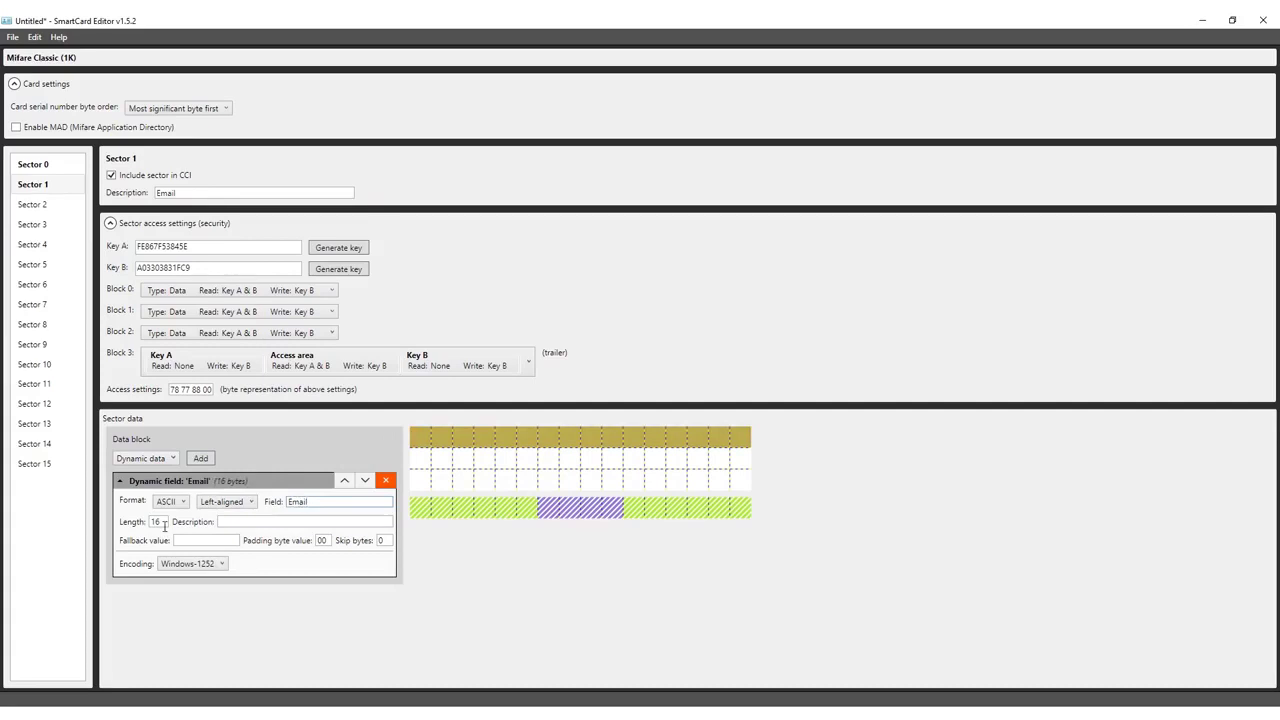
{"action": "left_click_drag", "start_coordinate": [164, 522], "coordinate": [145, 526]}
{"action": "type", "text": "25"}
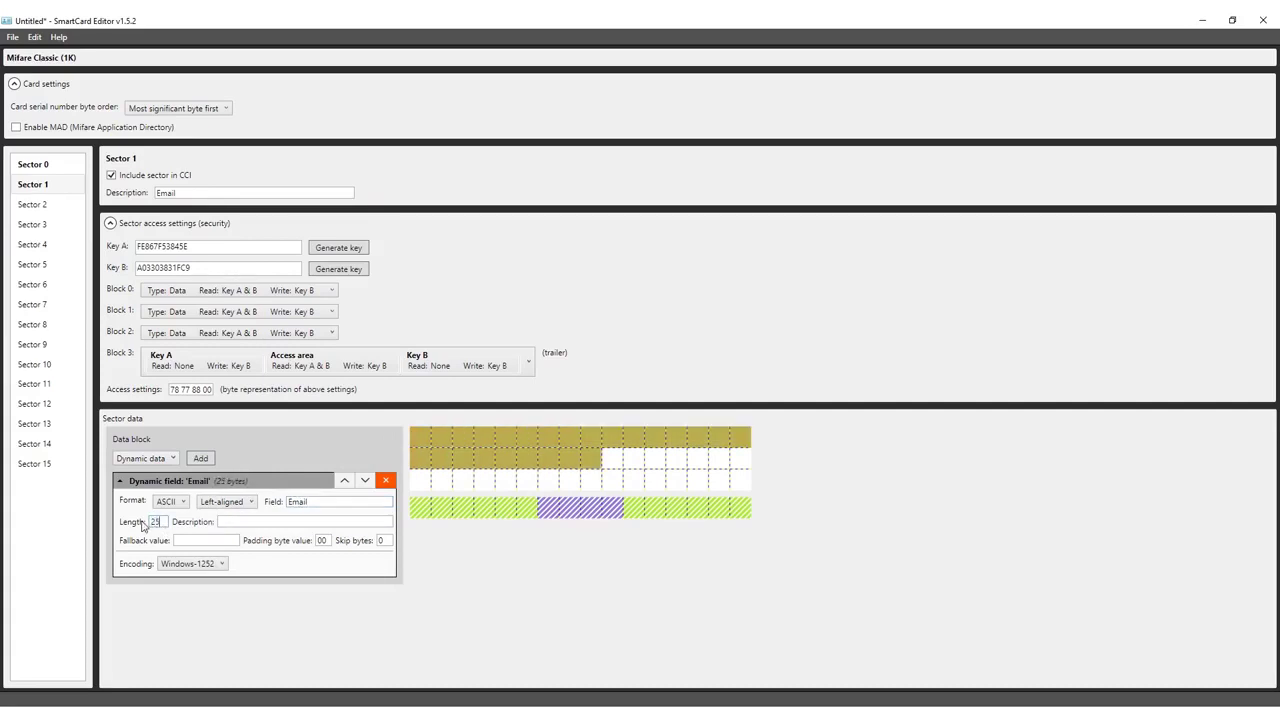
{"action": "left_click", "coordinate": [227, 523]}
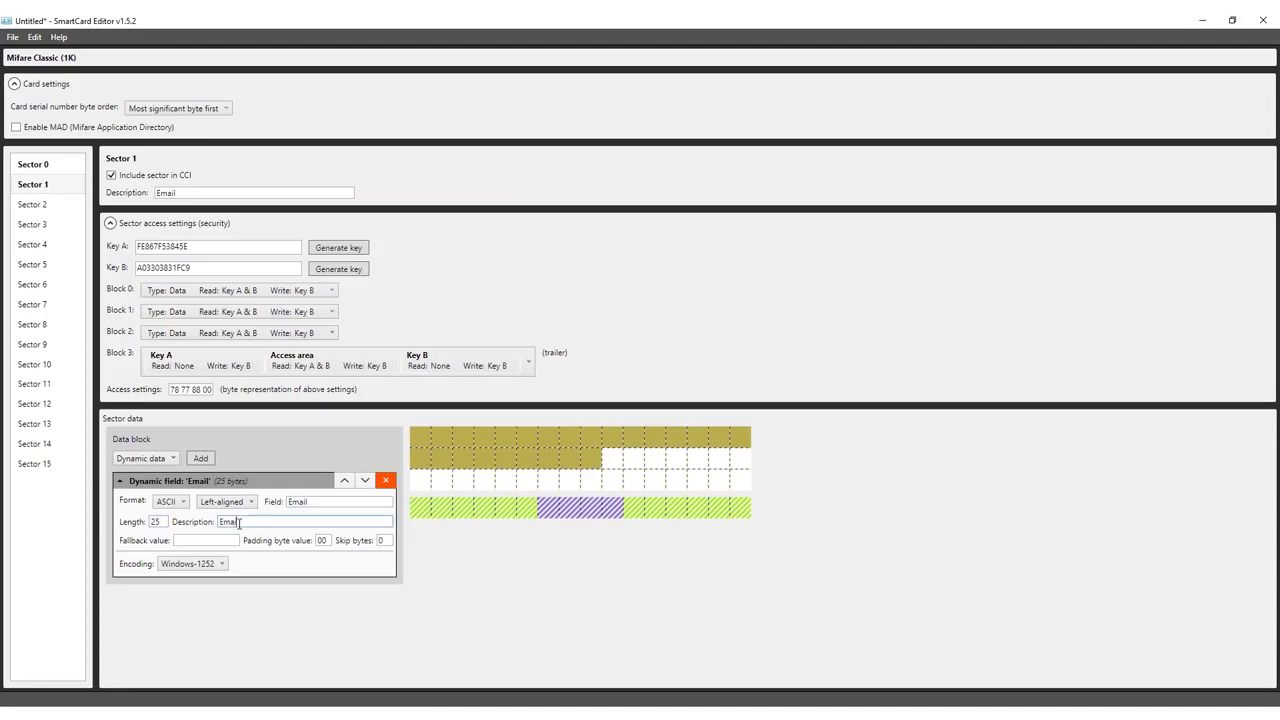
{"action": "left_click", "coordinate": [190, 565]}
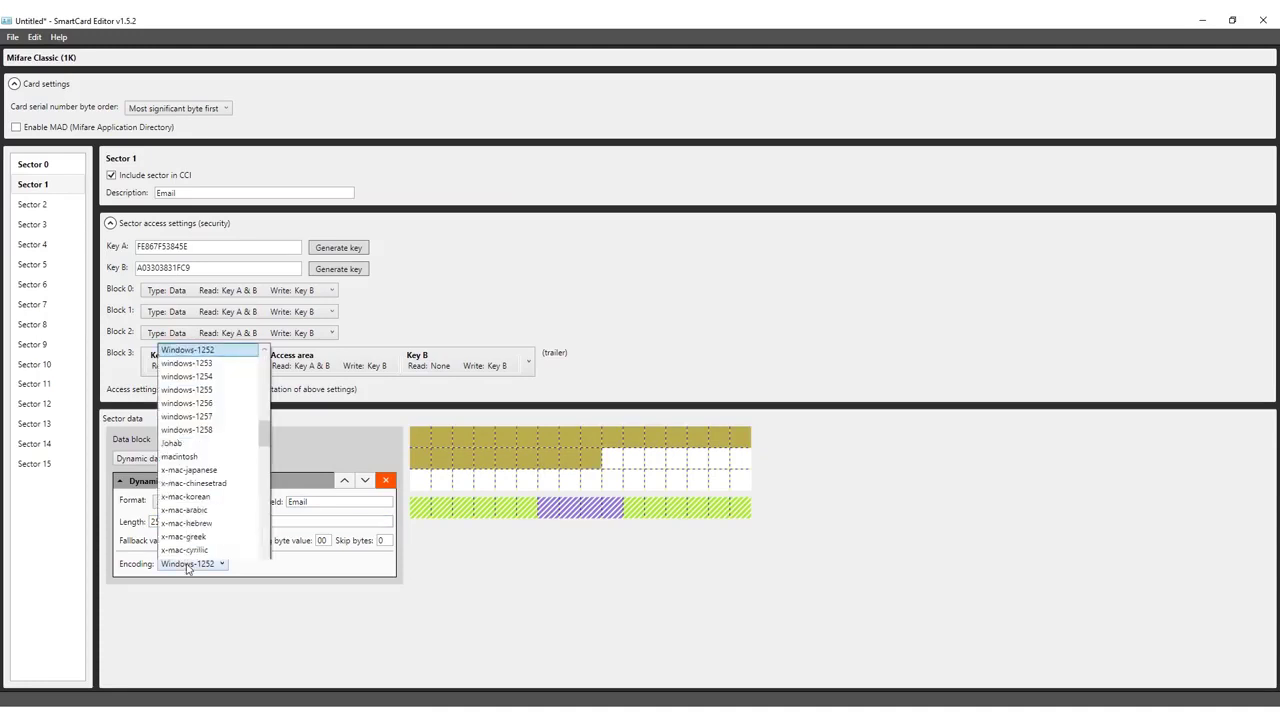
{"action": "scroll", "coordinate": [188, 535], "scroll_direction": "down", "scroll_amount": 10}
{"action": "left_click", "coordinate": [192, 538]}
{"action": "key", "text": "ctrl+s"}
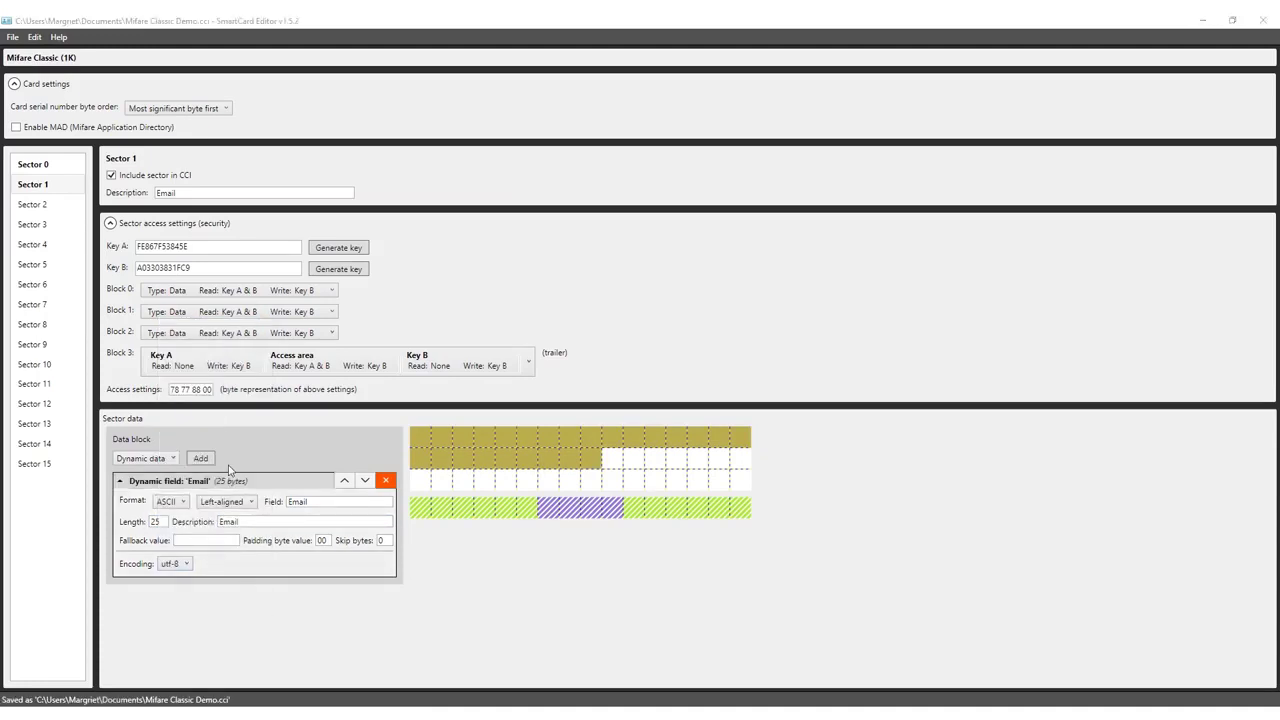
Step: Re-save Mifare Classic Demo.cci as an Encrypted CCI file protected by a password
{"action": "left_click", "coordinate": [63, 164]}
{"action": "left_click", "coordinate": [63, 185]}
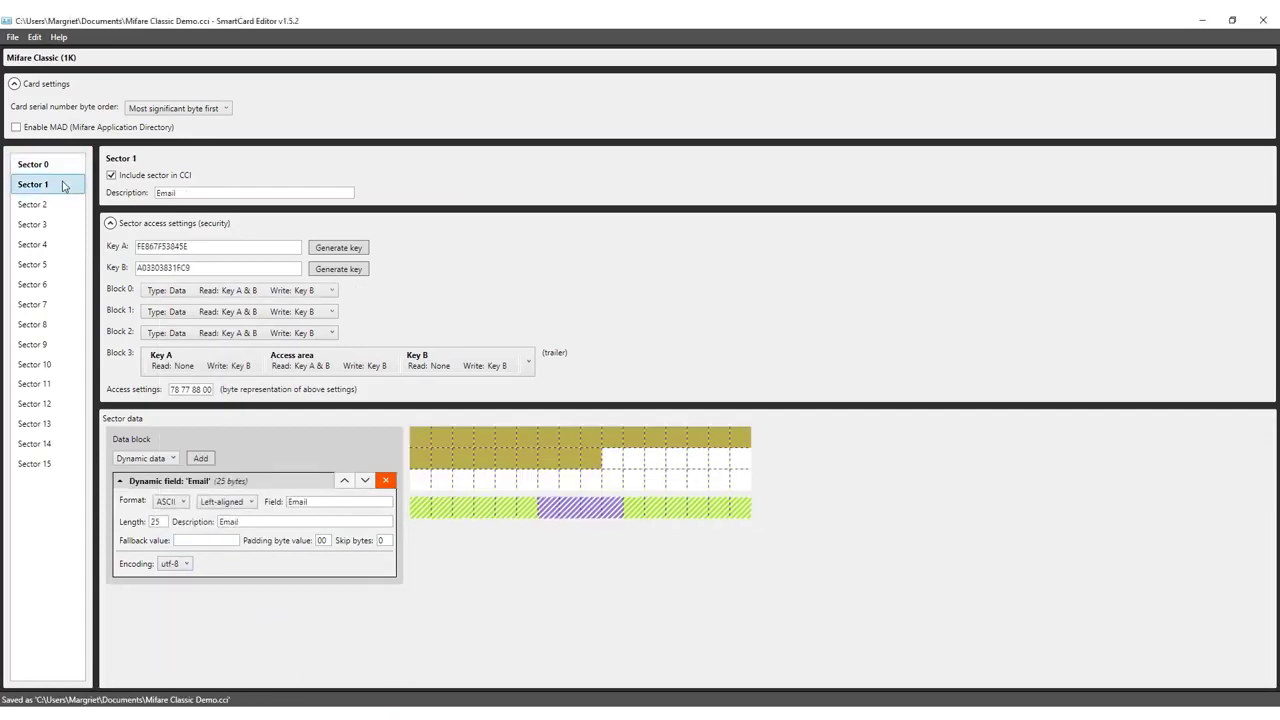
{"action": "left_click", "coordinate": [14, 38]}
{"action": "left_click", "coordinate": [44, 133]}
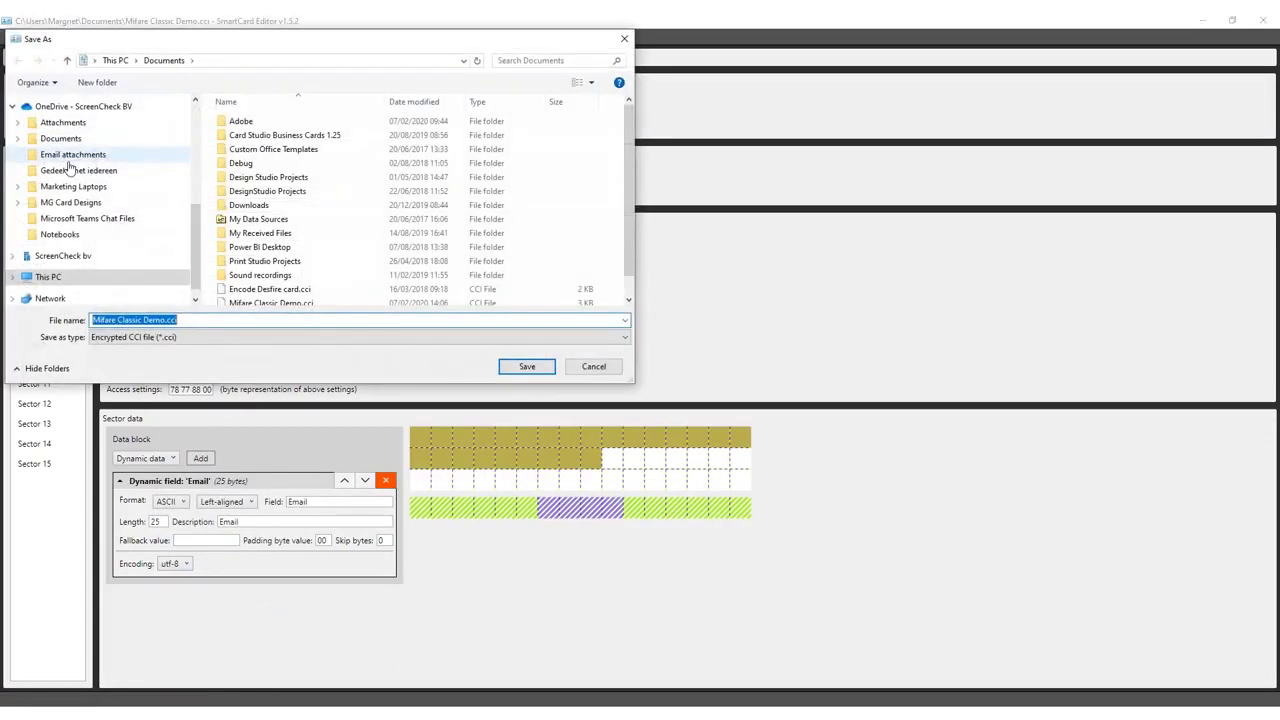
{"action": "left_click", "coordinate": [140, 337]}
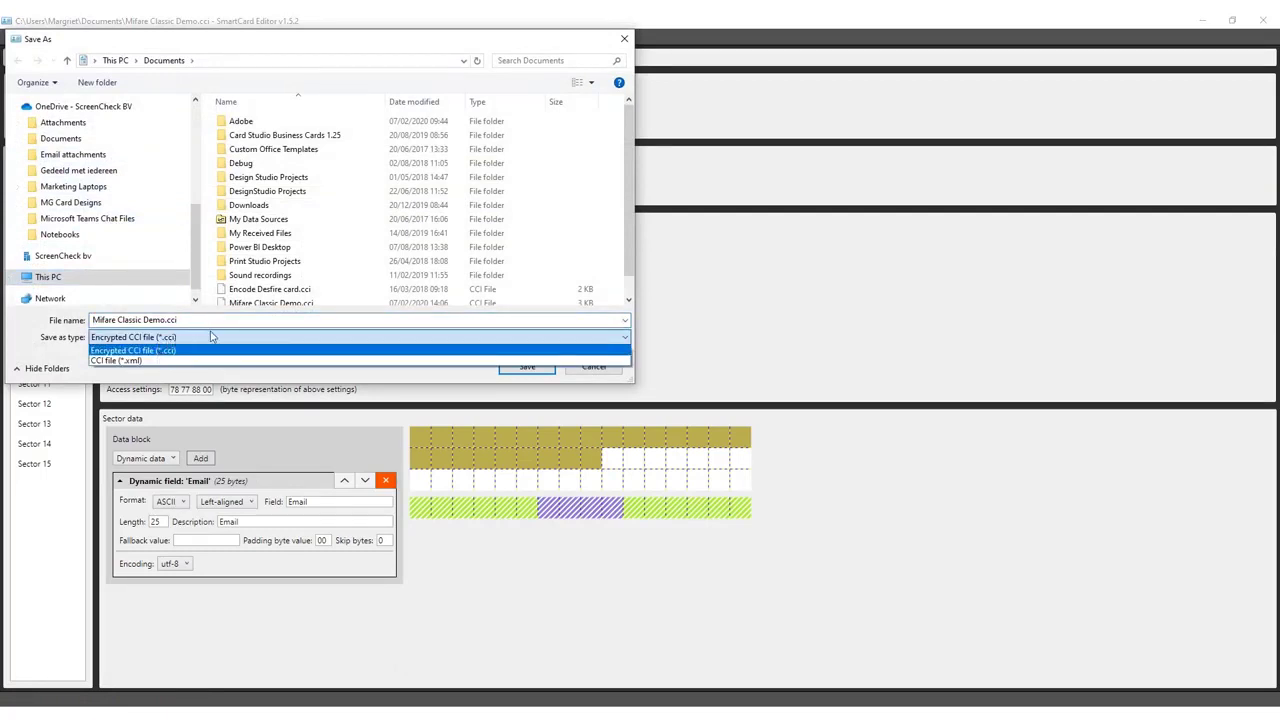
{"action": "left_click", "coordinate": [526, 367]}
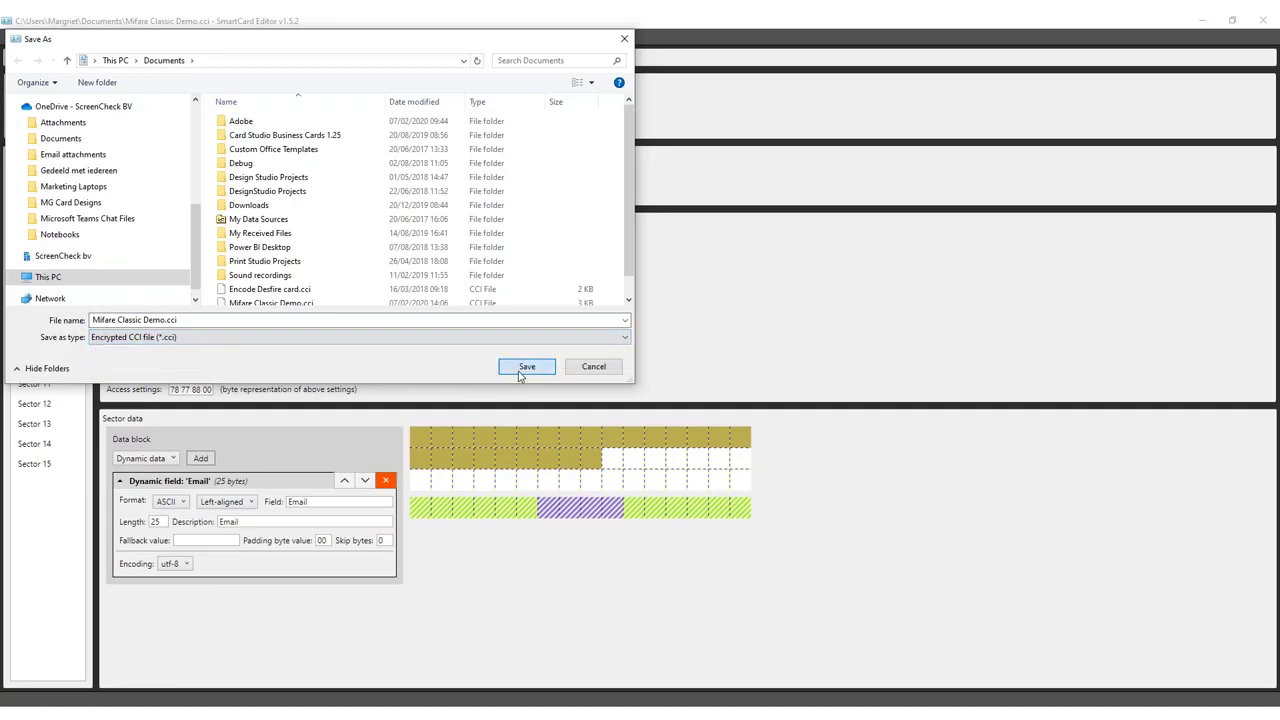
{"action": "left_click", "coordinate": [526, 367]}
{"action": "left_click", "coordinate": [625, 370]}
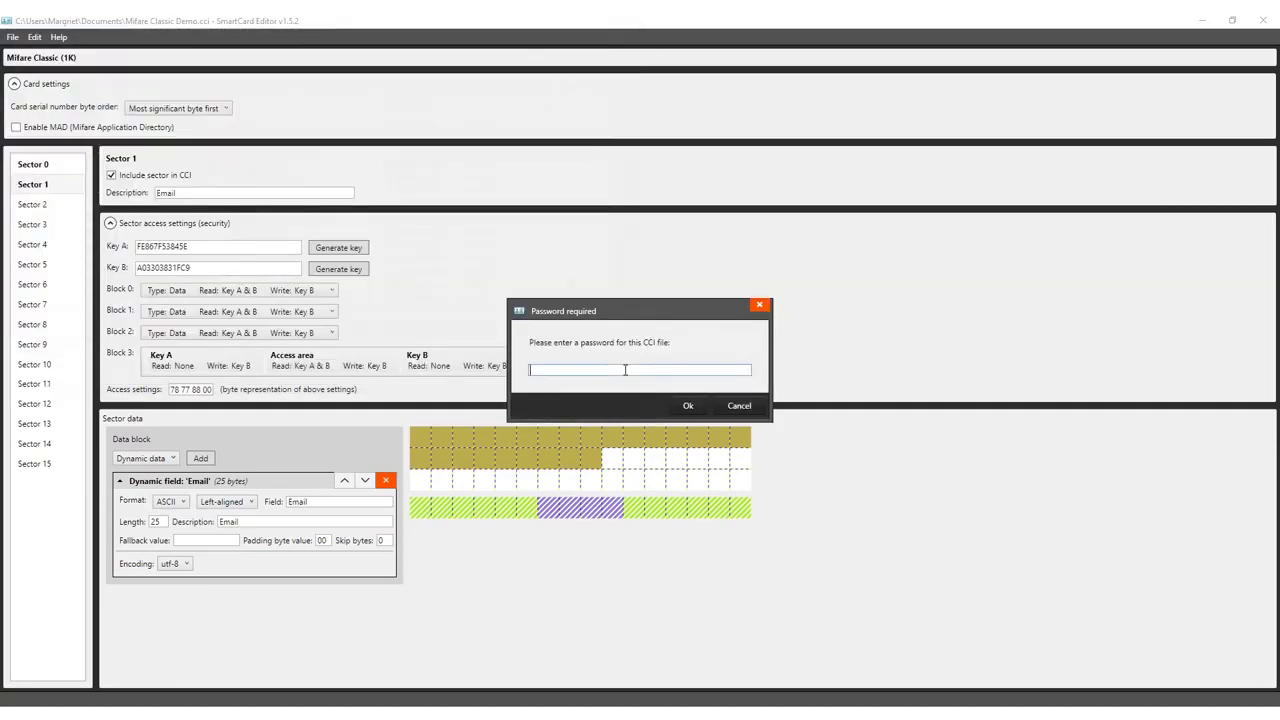
{"action": "type", "text": "****"}
{"action": "left_click", "coordinate": [688, 405]}
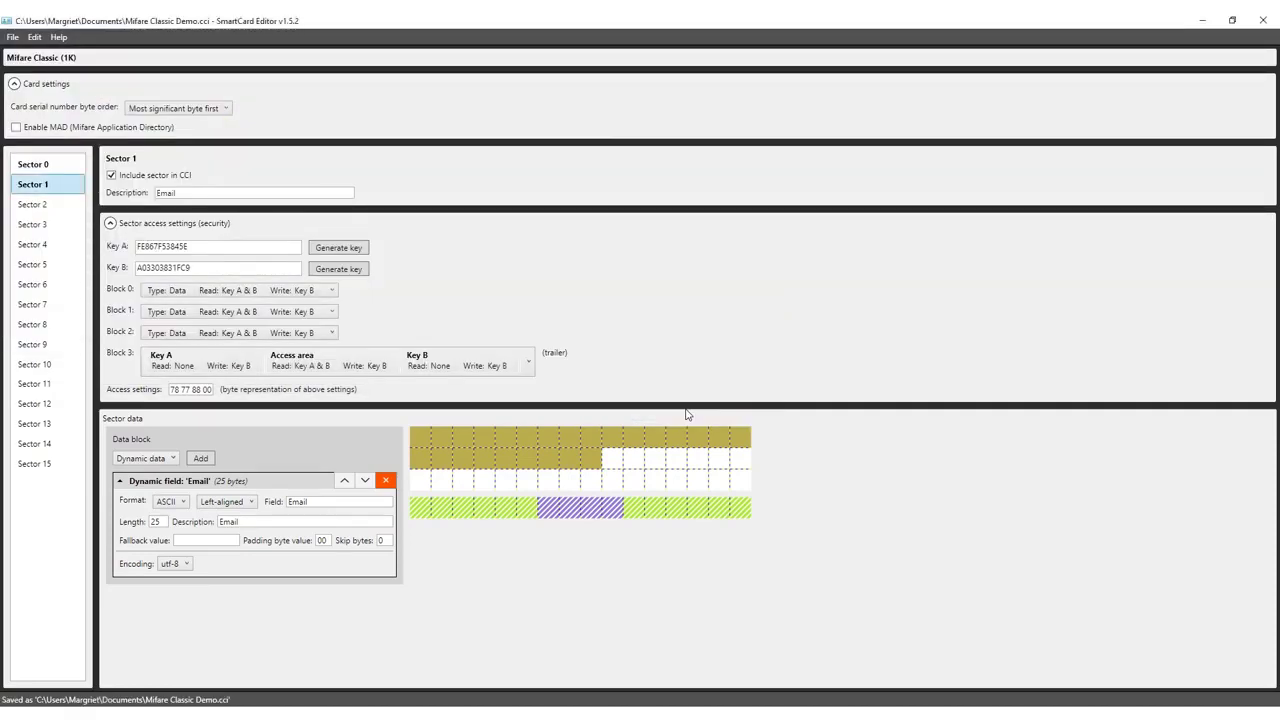